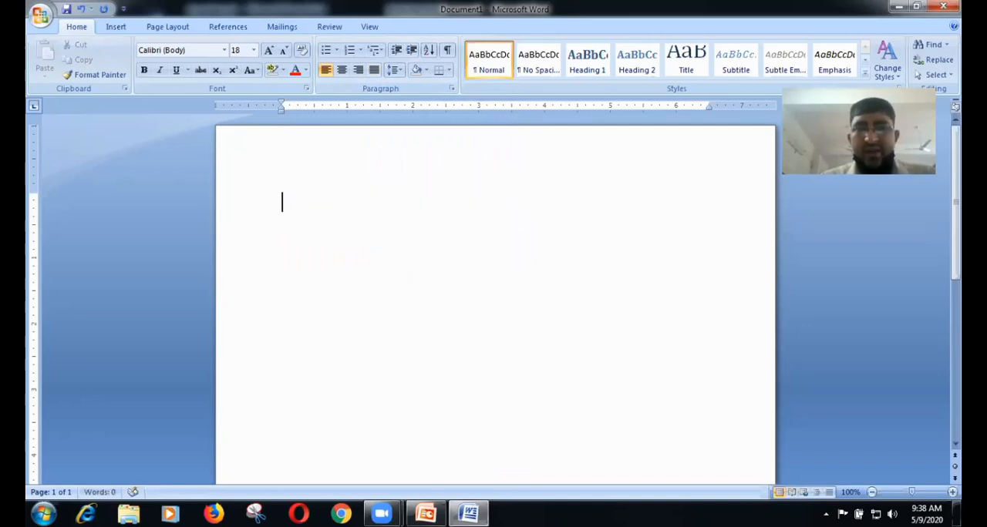
Step: Fill the blank page with a seven-line paragraph of random filler letters, starting with "Ff sdfd f n vd ns"
type("Ff sdfd f n vd ns vdnf  vnd  dn dsnf")
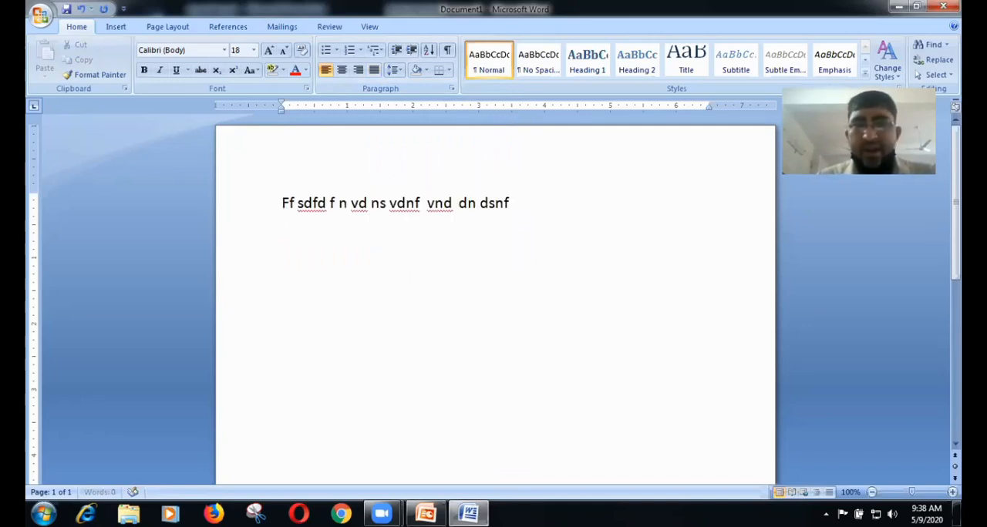
type(" n vdn   df  v nd f")
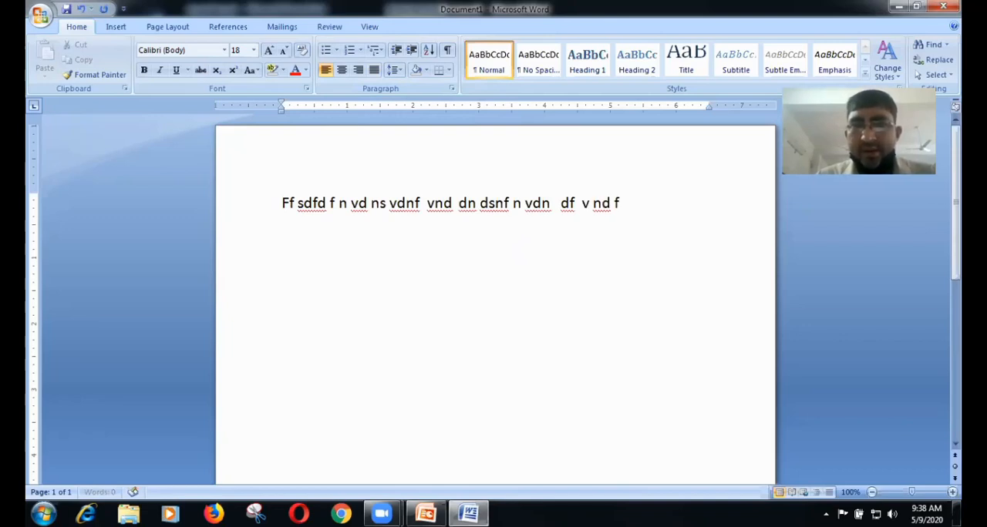
type(" v d f d nmd f")
type(" n vn nsd nmfv")
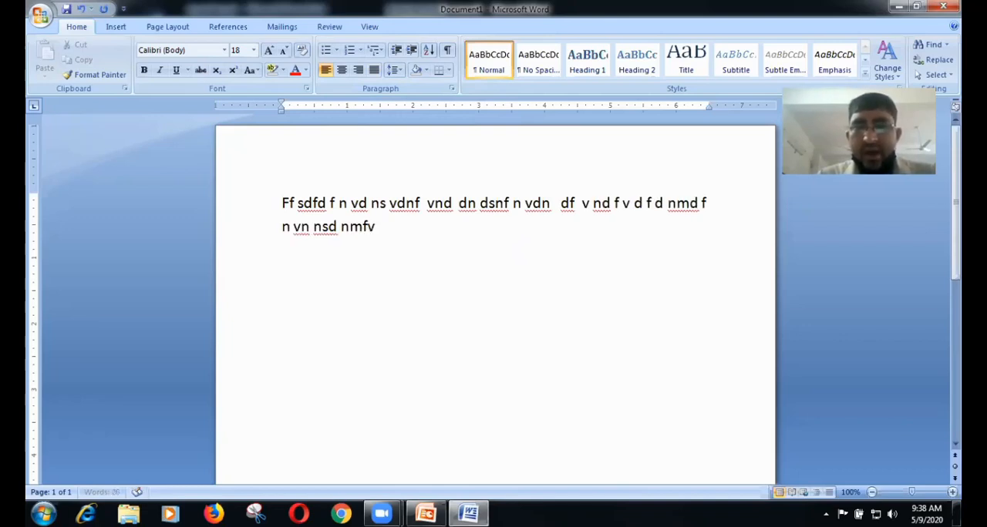
type(" ndsnfsdn nv c fnd  vn dnmf nnds  sdn")
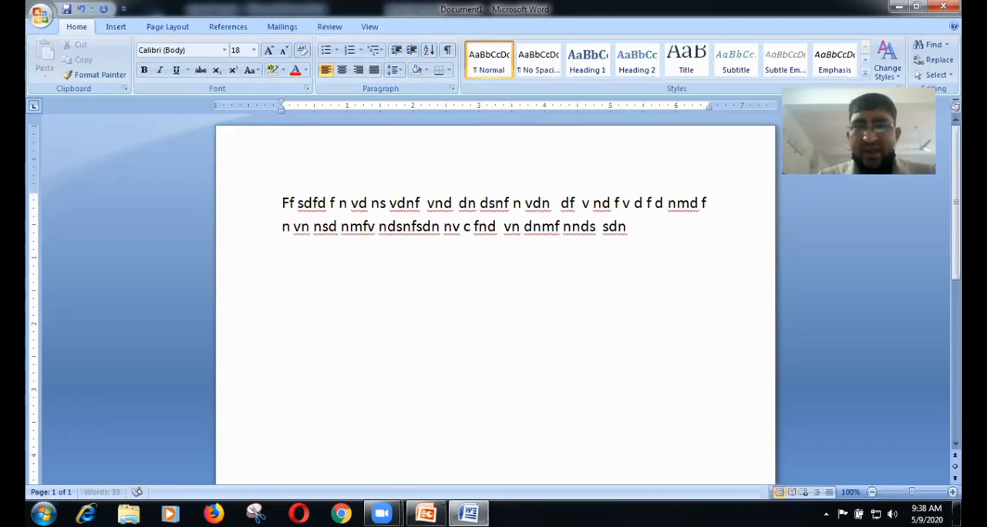
type("   n sdnm fn sdf  nnmdd")
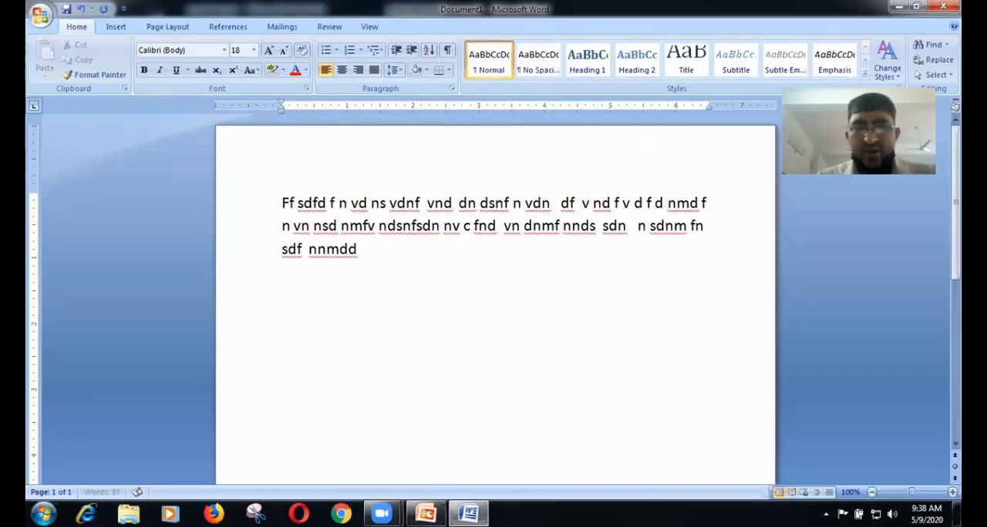
type("  vdns fs vnsd f v dsn ndsn")
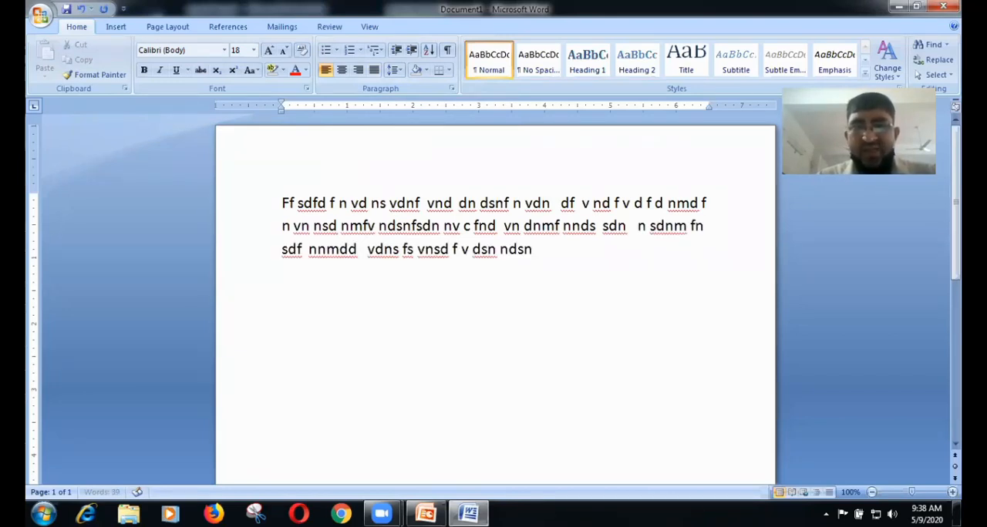
type(" vnd  vd  v ds v")
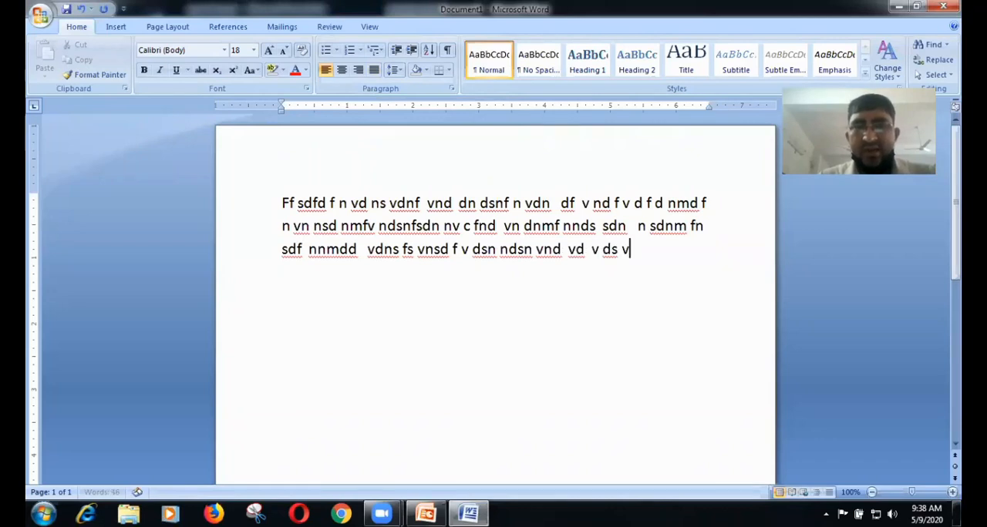
type(" n  sd fv ")
type("f vnd f  df nv")
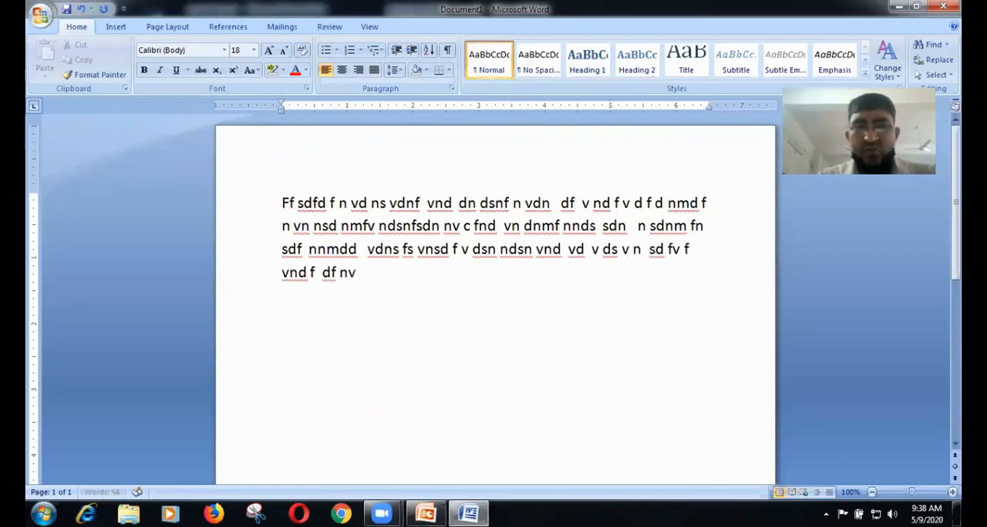
type(" nsd f v sd vn sdf v sdnf")
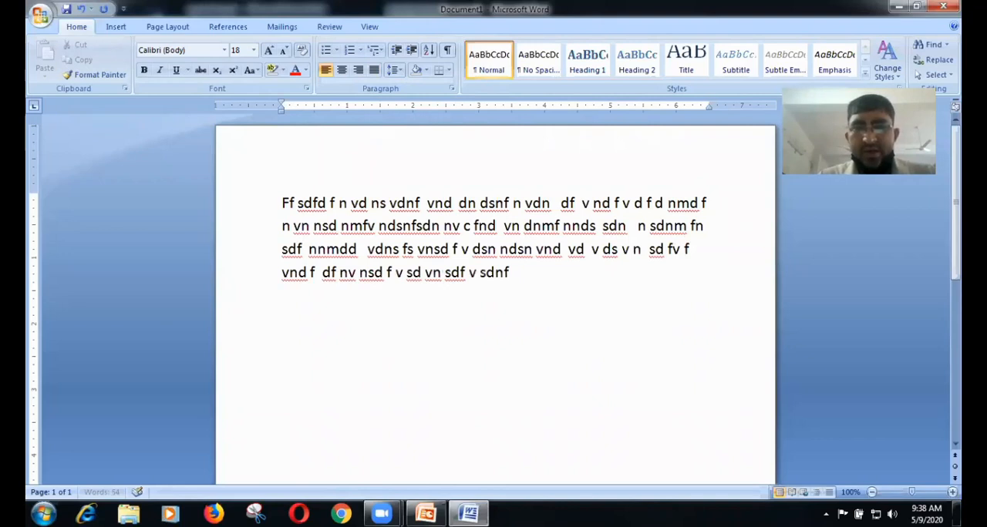
type(" dn dn v d  vnnds fd nf vd dns")
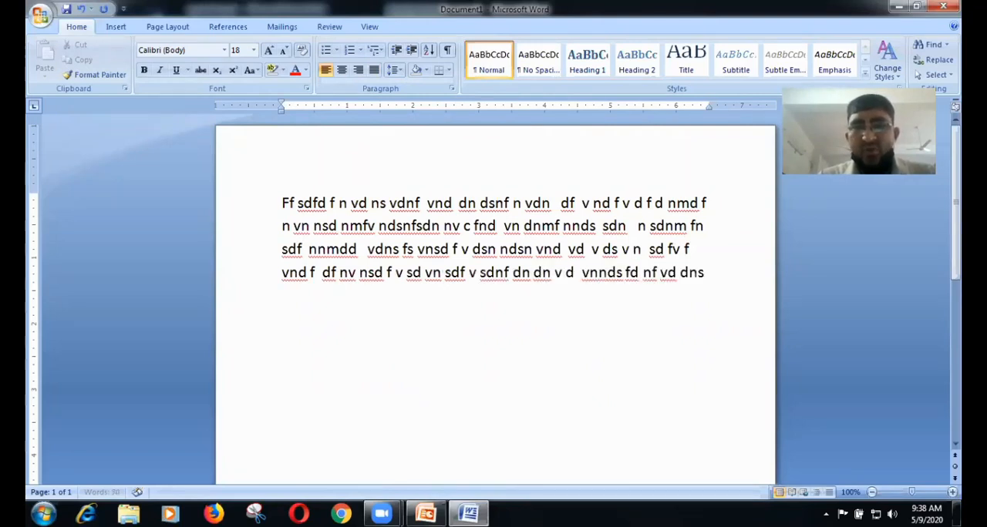
type(" ff sd fsdnfs vdn fds v")
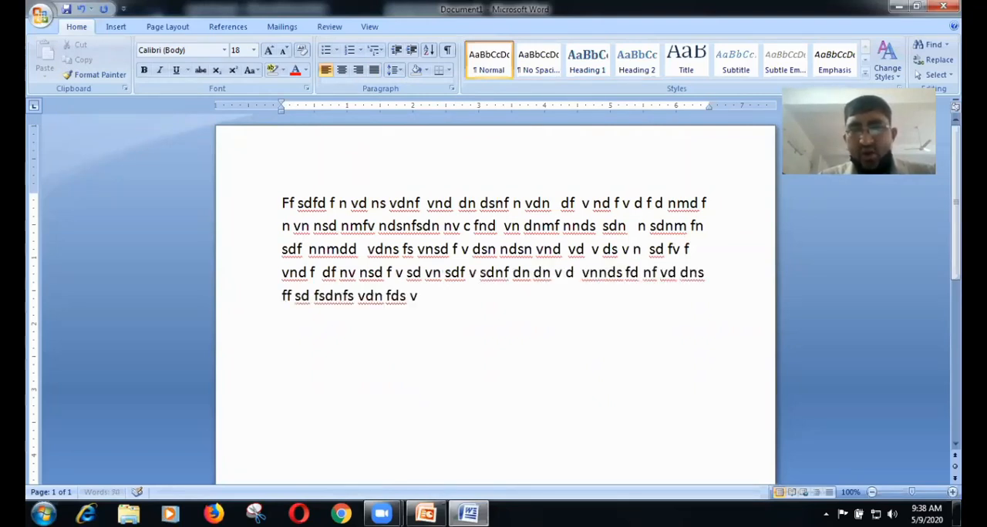
type("n sdnf fdns fd  dff fd fdfd  vnc")
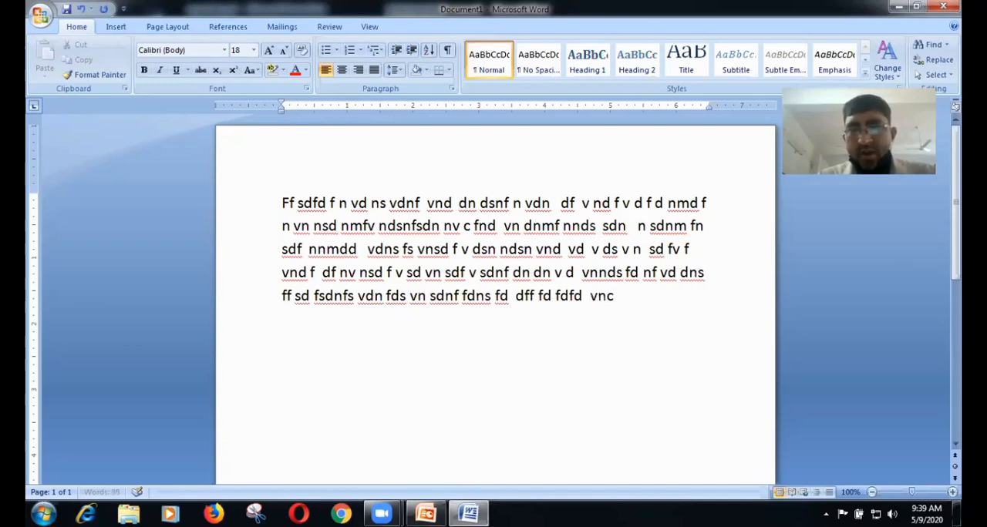
type(" vsd vnsdf vn d v")
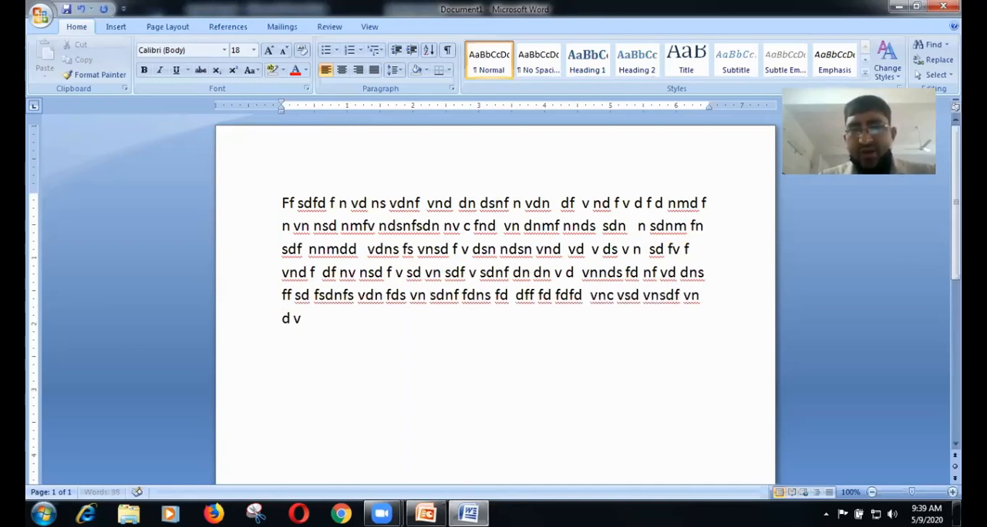
type(" dsnf  vnsd nf fd dnm f v nsd  v")
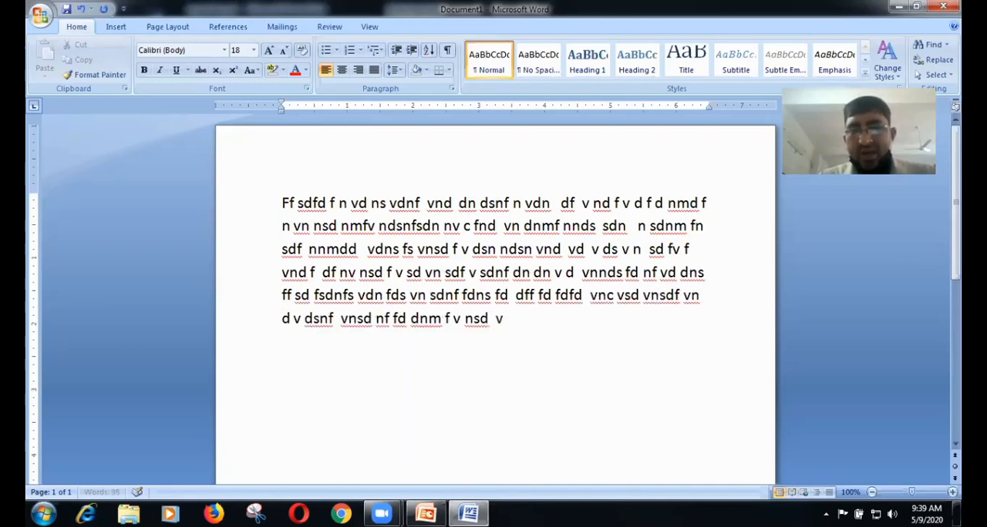
type(" ndf n vnsd fn vd f d f")
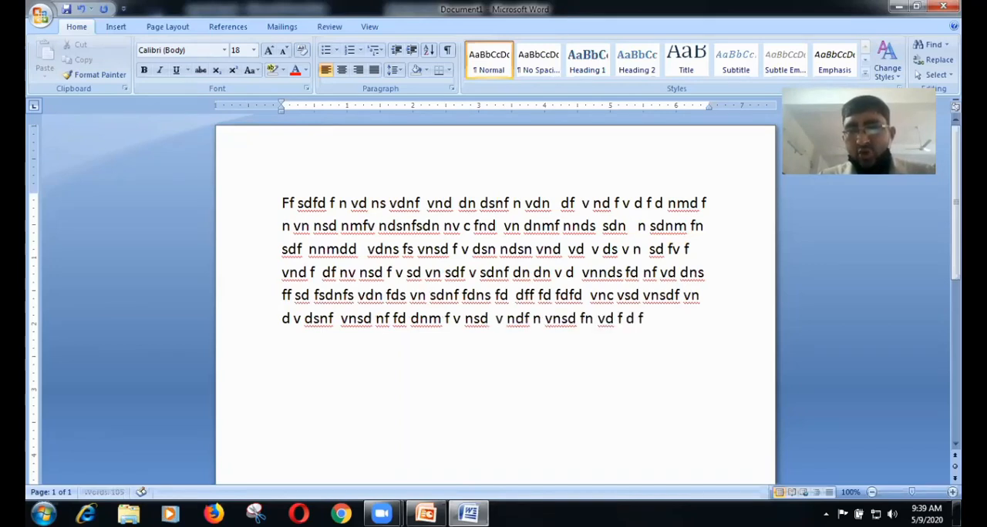
type("v n fdn nd n")
type("dfd d fsnf d fdn fdn")
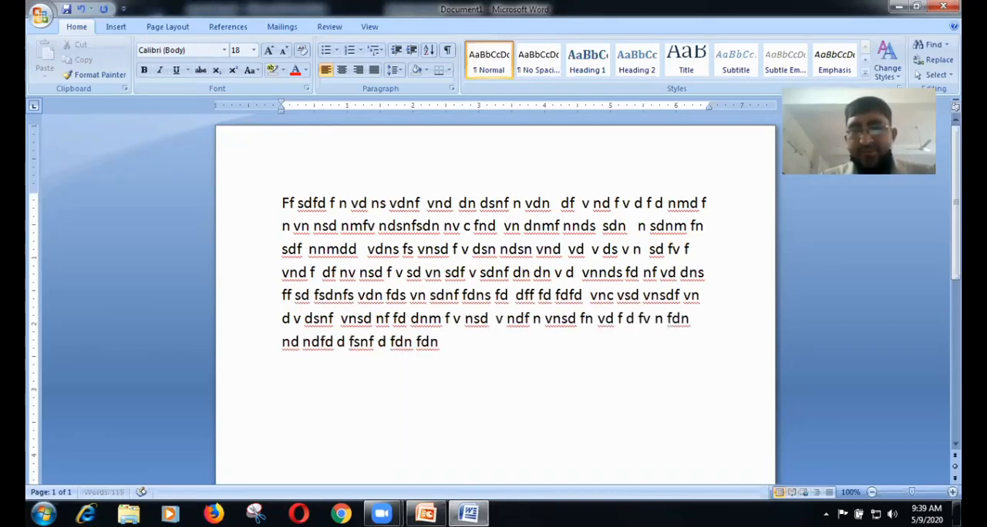
type(" fd fd v d fnd fd fdnfn fsdf n")
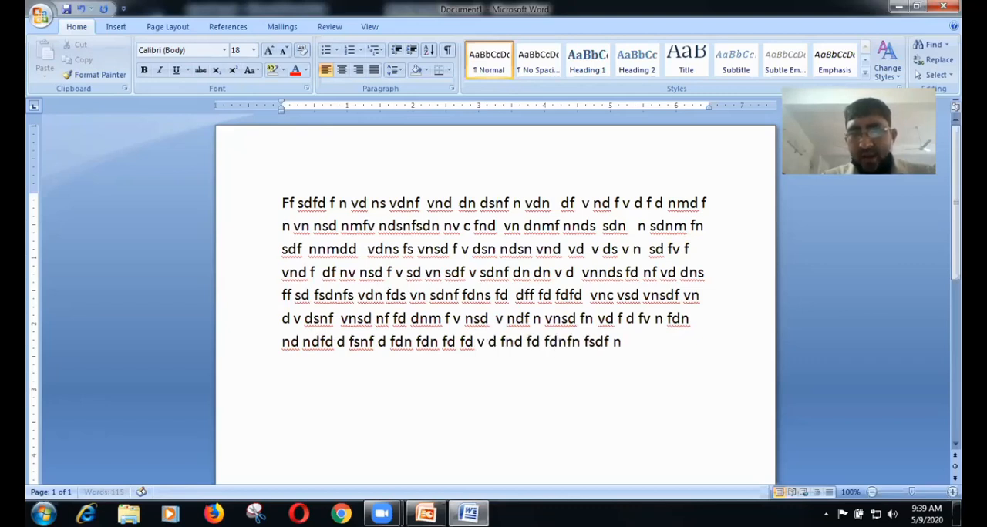
type(" fn nf nf fd n")
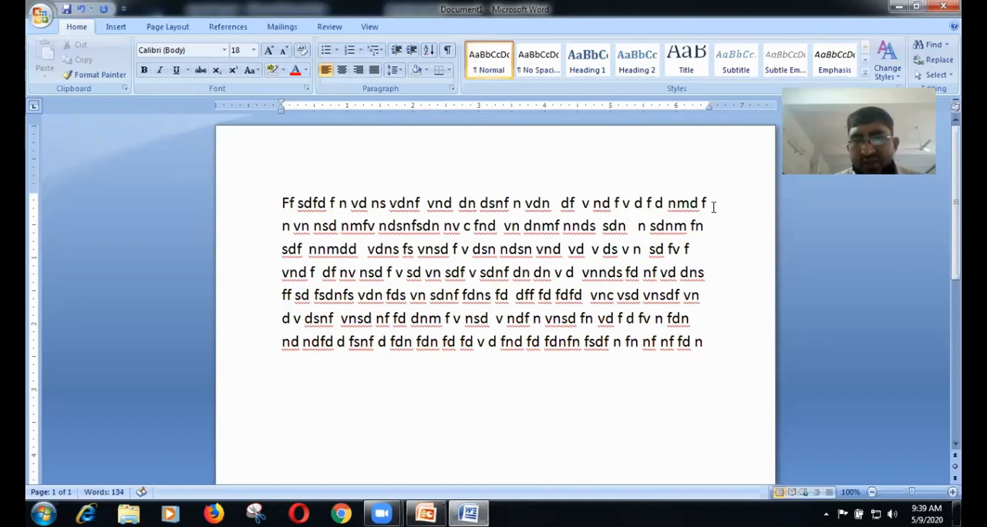
Step: Justify the whole filler paragraph so its lines align to both margins
left_click(694, 253)
left_click(711, 275)
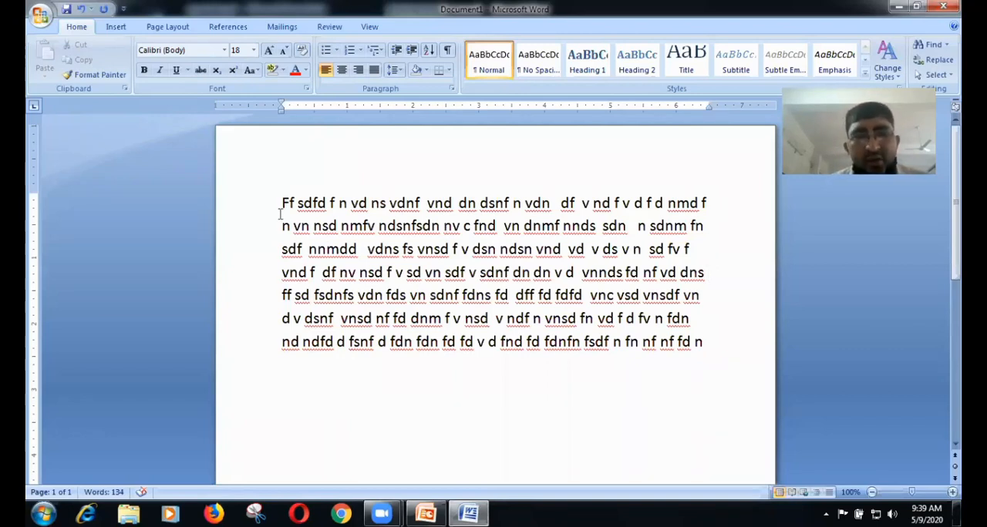
left_click_drag(280, 192, 718, 355)
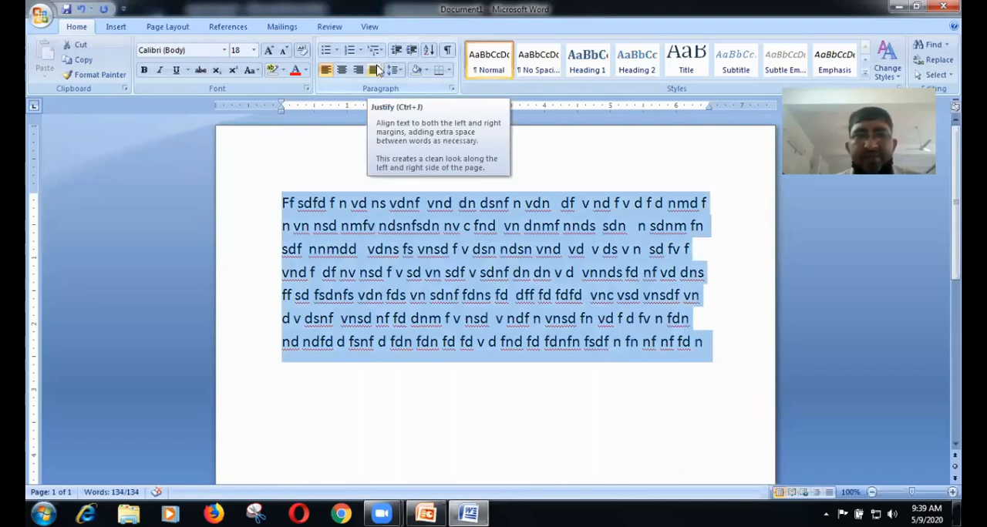
left_click(375, 70)
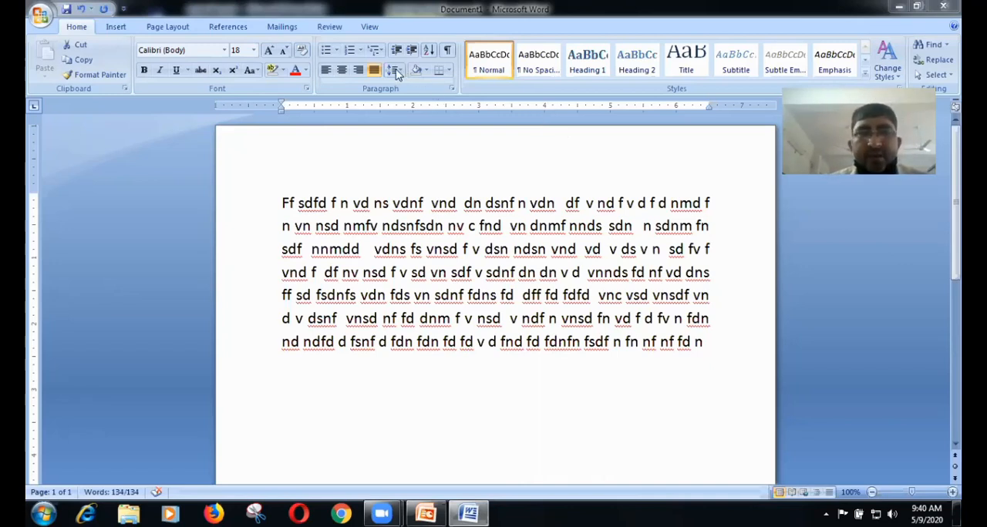
Step: Select all the text and apply line spacing of 1.5, followed by 1.0
key("ctrl+a")
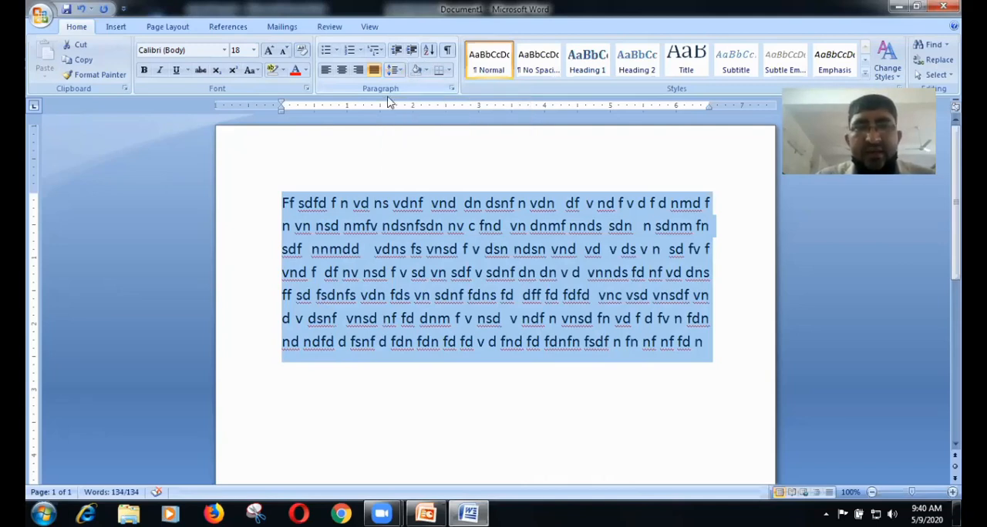
left_click(647, 225)
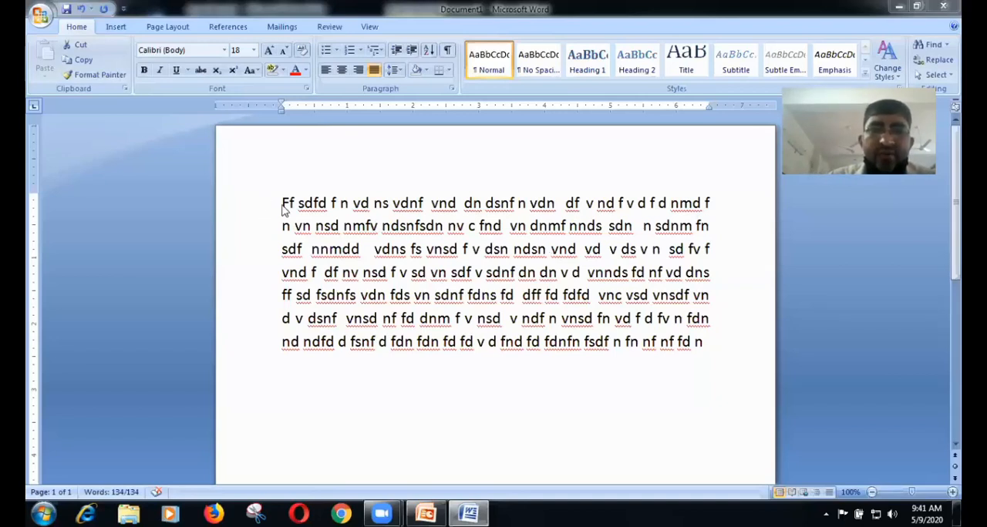
key("ctrl+a")
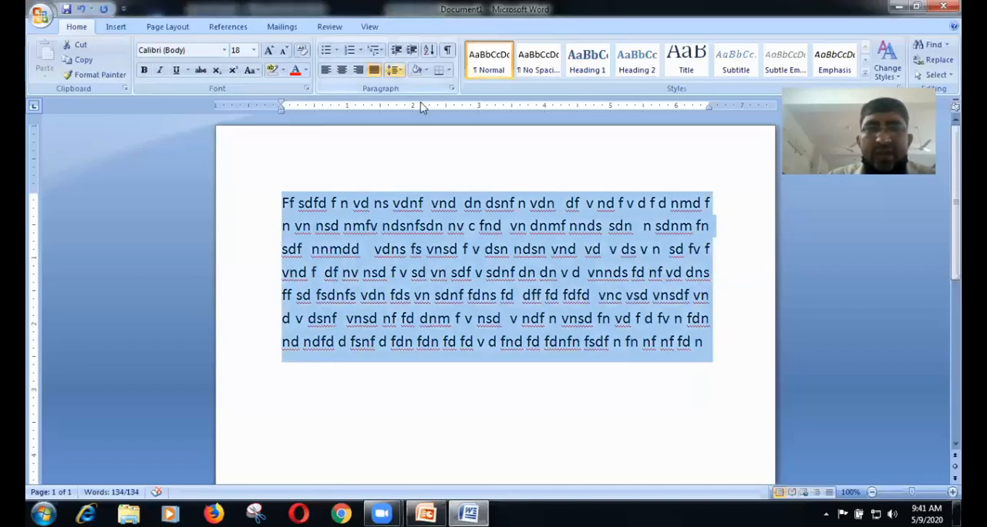
left_click(393, 70)
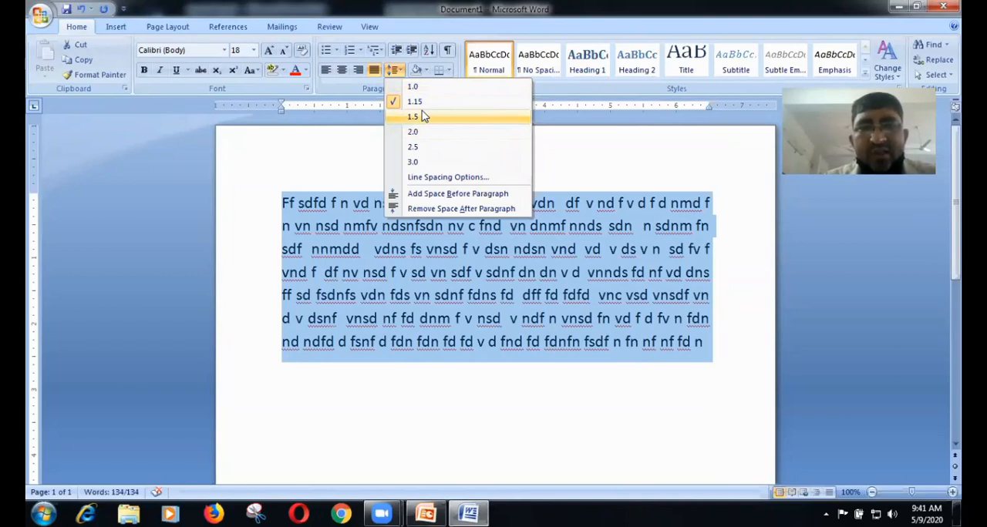
left_click(422, 114)
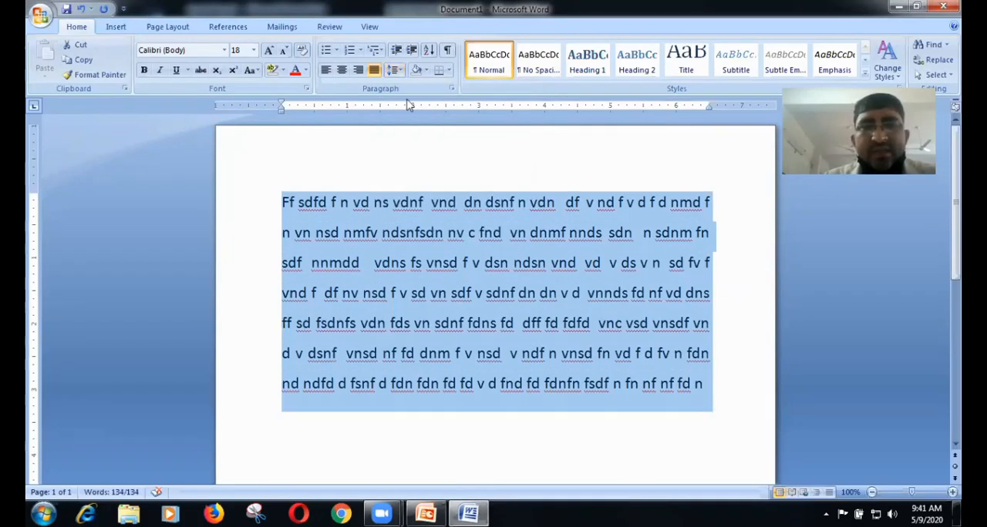
left_click(396, 71)
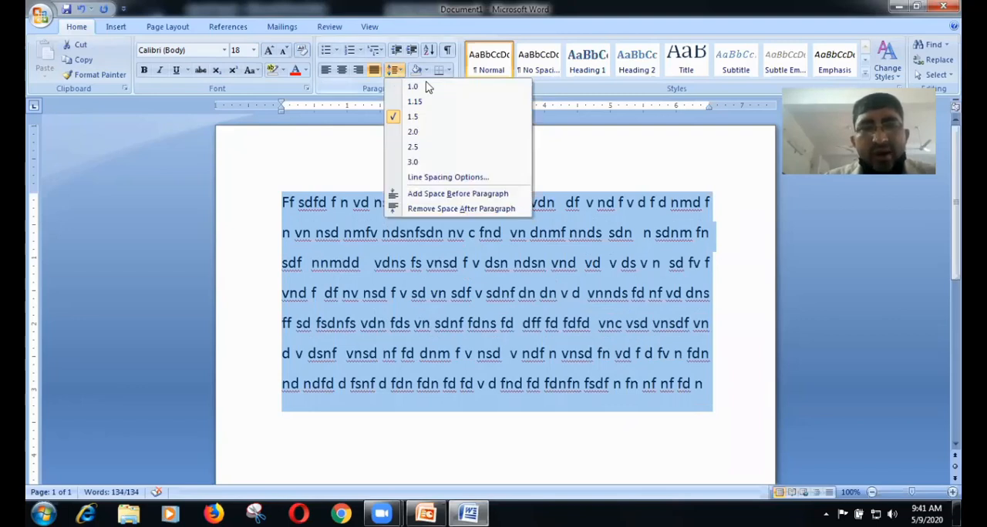
left_click(429, 87)
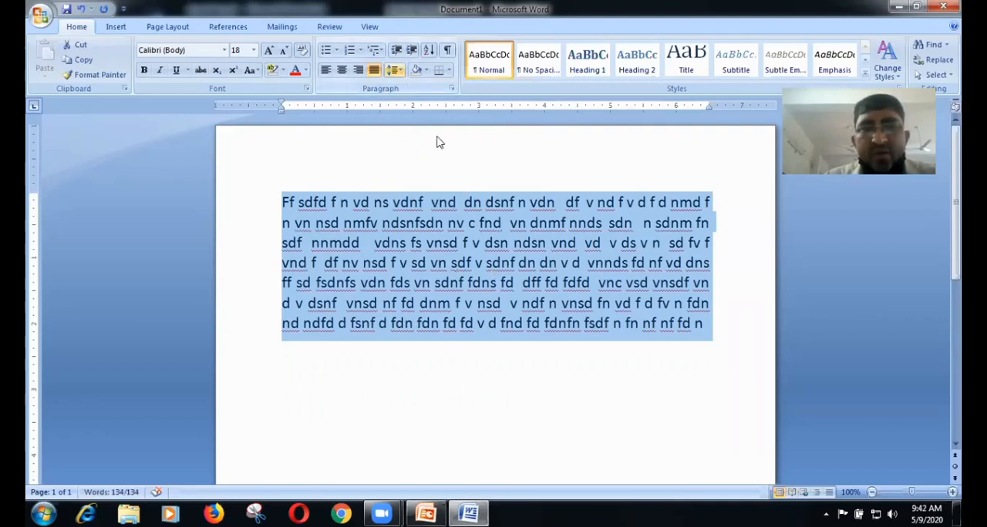
Step: Increase the selected text's line spacing to 1.5 and further to 2.0
left_click(399, 71)
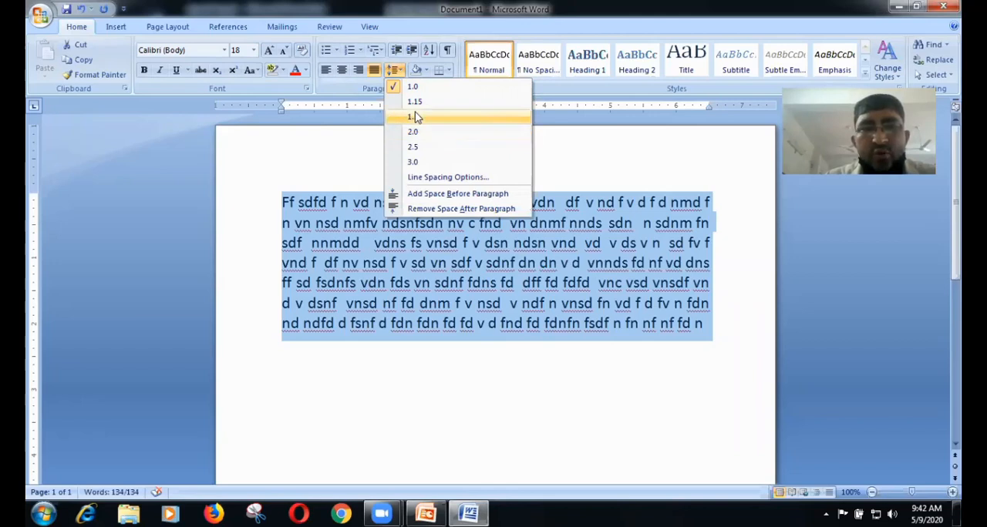
left_click(415, 116)
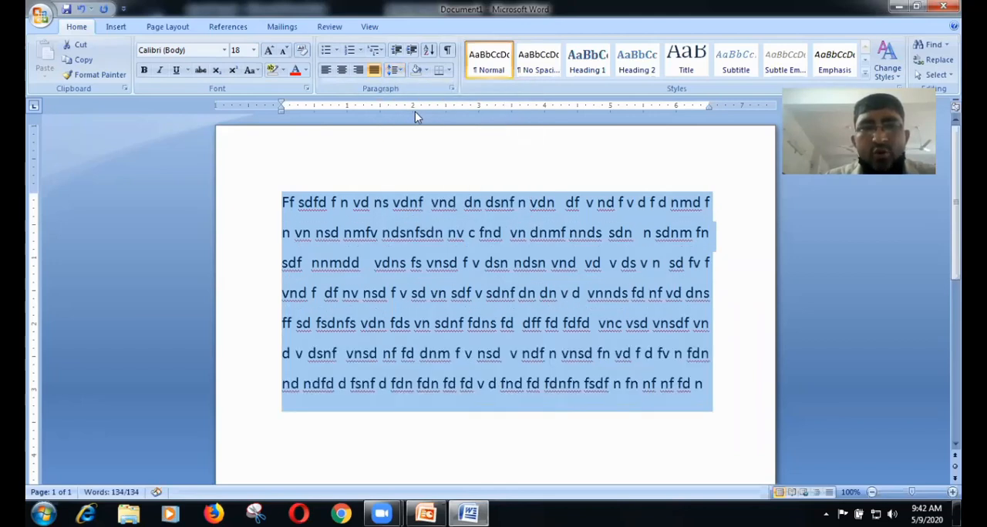
left_click(395, 71)
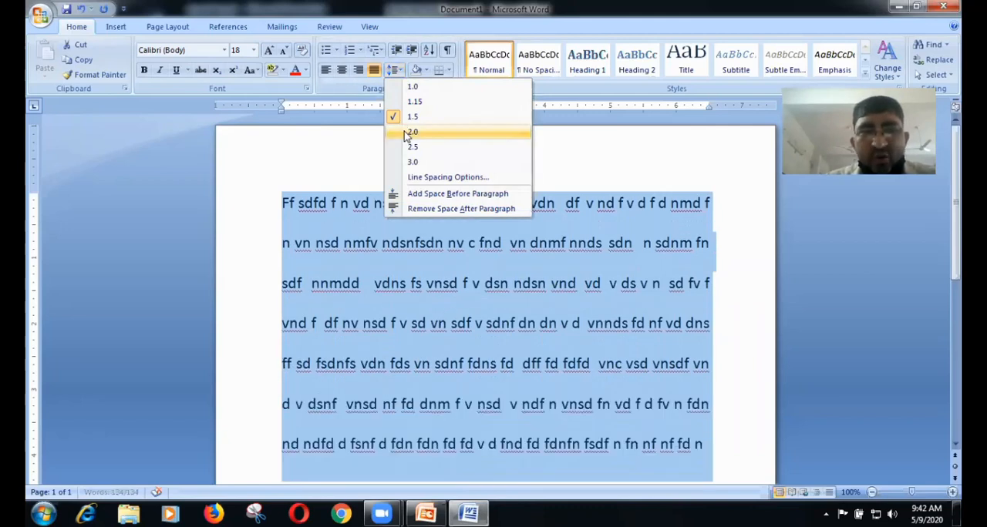
left_click(410, 132)
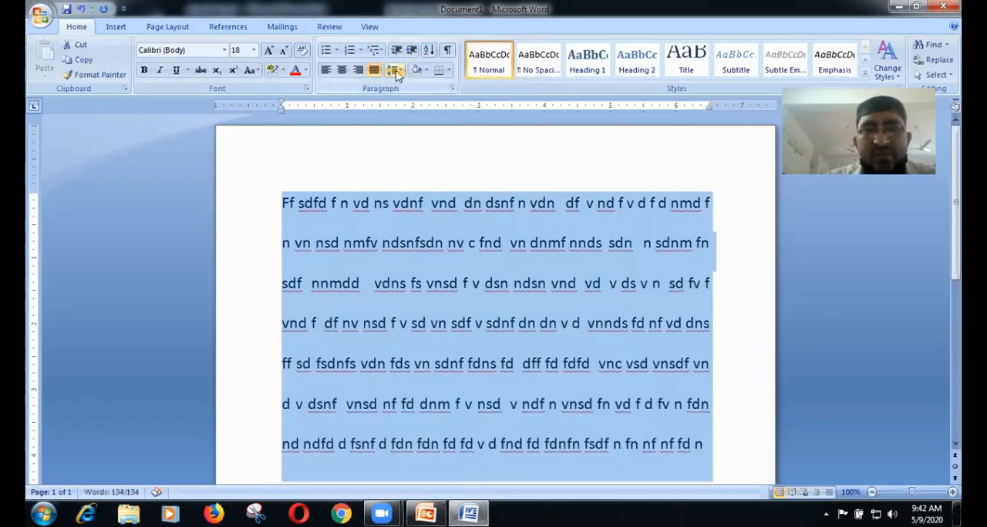
Step: Try to set a custom multiple line spacing of 678954 for the selected text, then cancel the paragraph settings
left_click(395, 70)
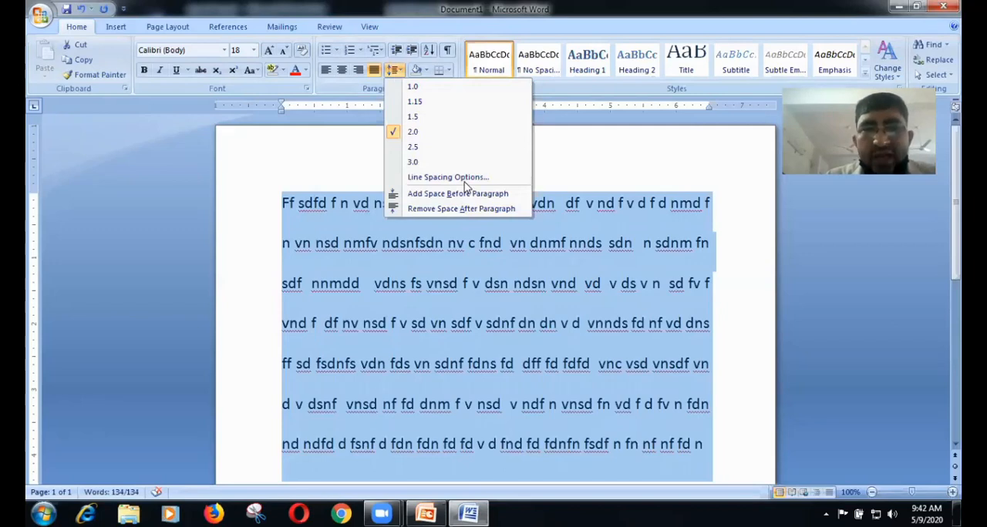
left_click(529, 185)
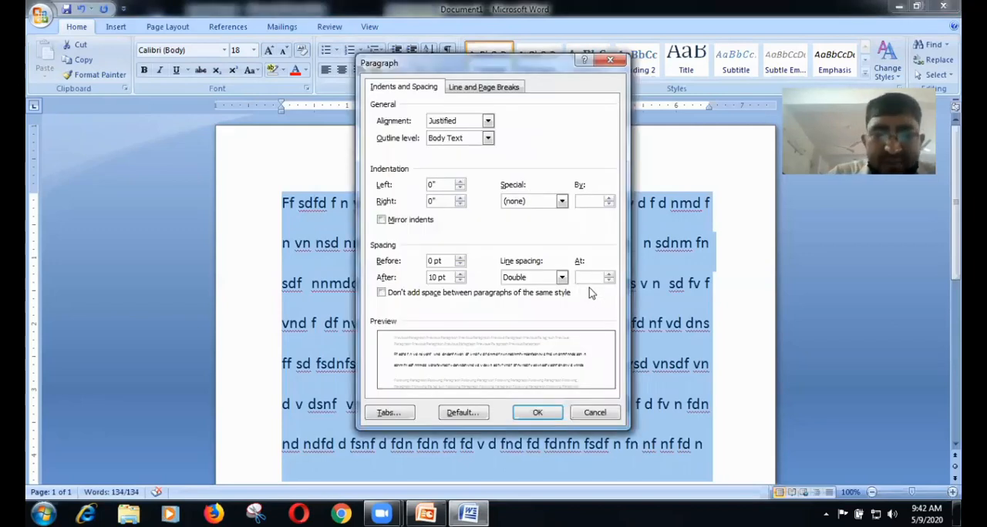
type("678954")
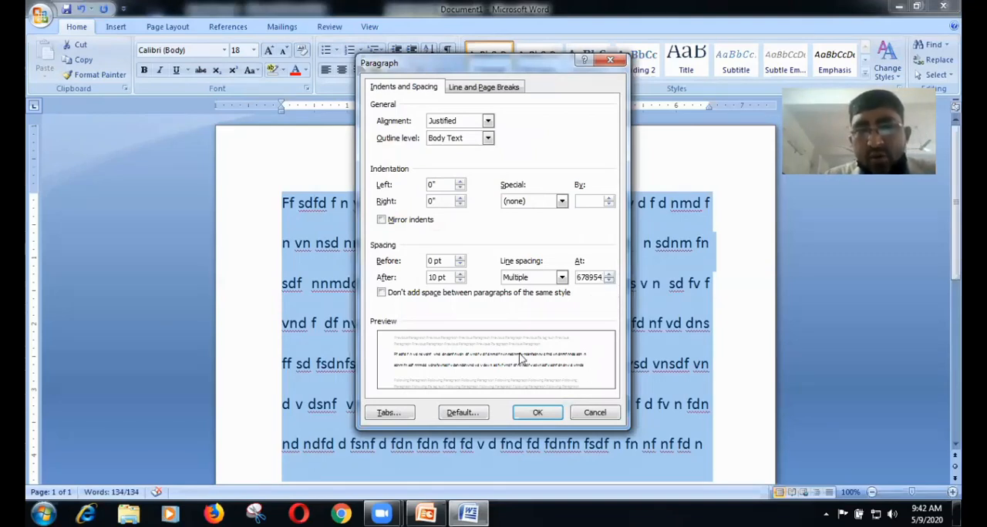
left_click(539, 416)
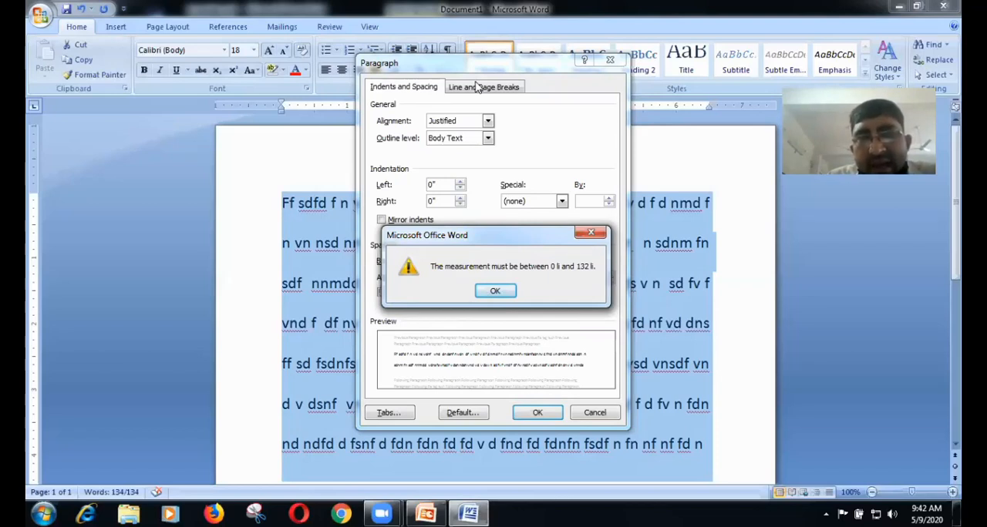
left_click(495, 293)
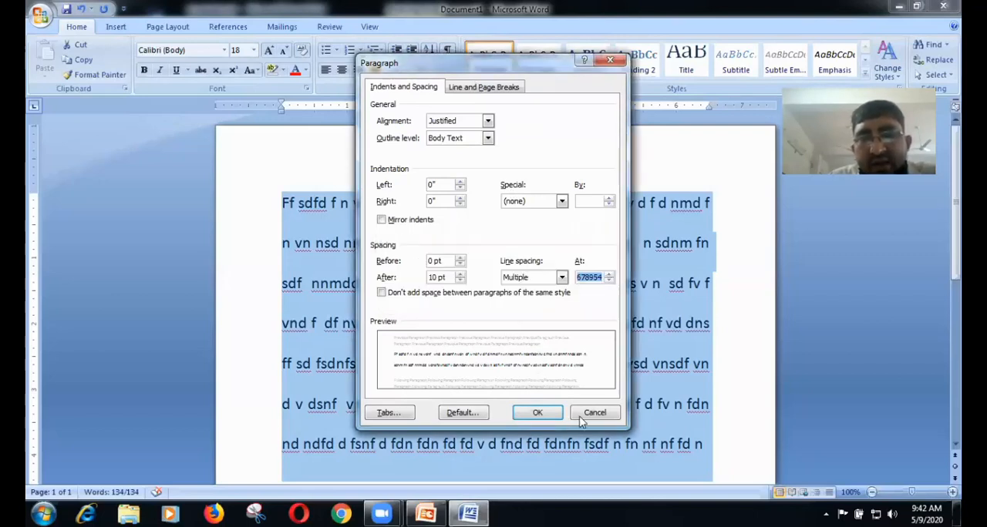
left_click(584, 415)
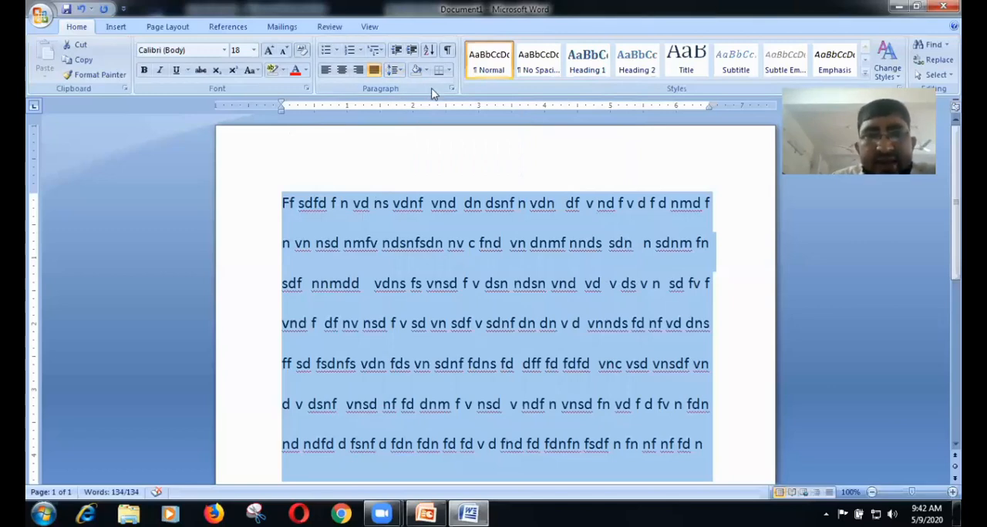
Step: Delete the filler paragraph and generate sample paragraphs in its place with =rand()
key("Delete")
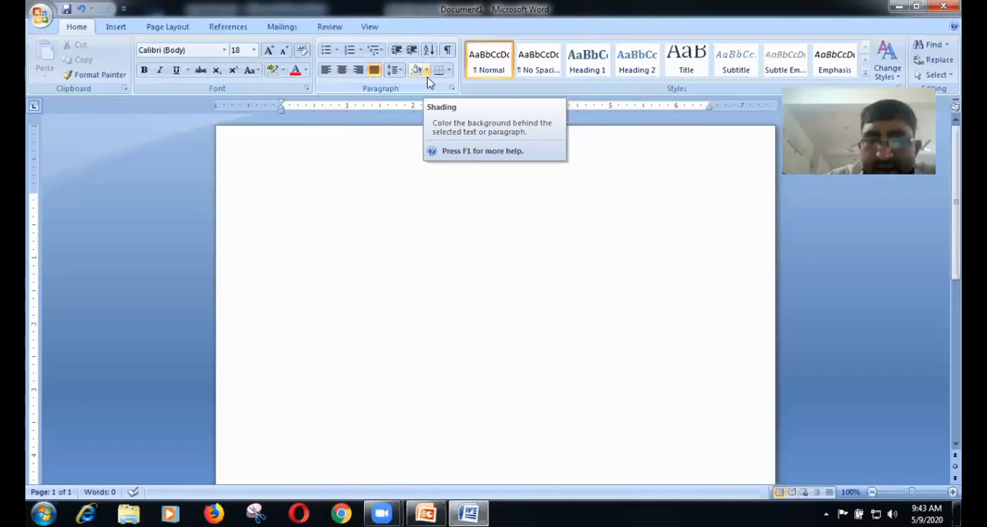
type("=rand")
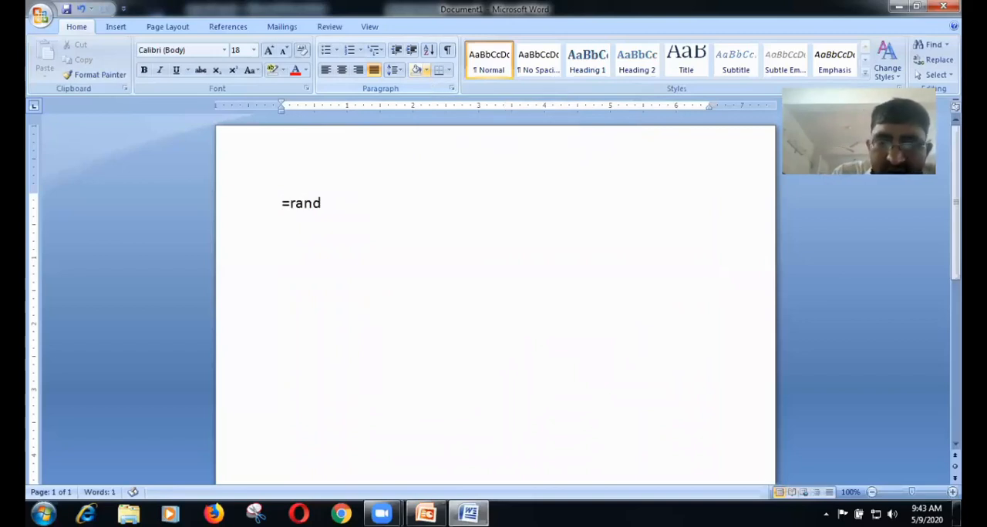
type("(")
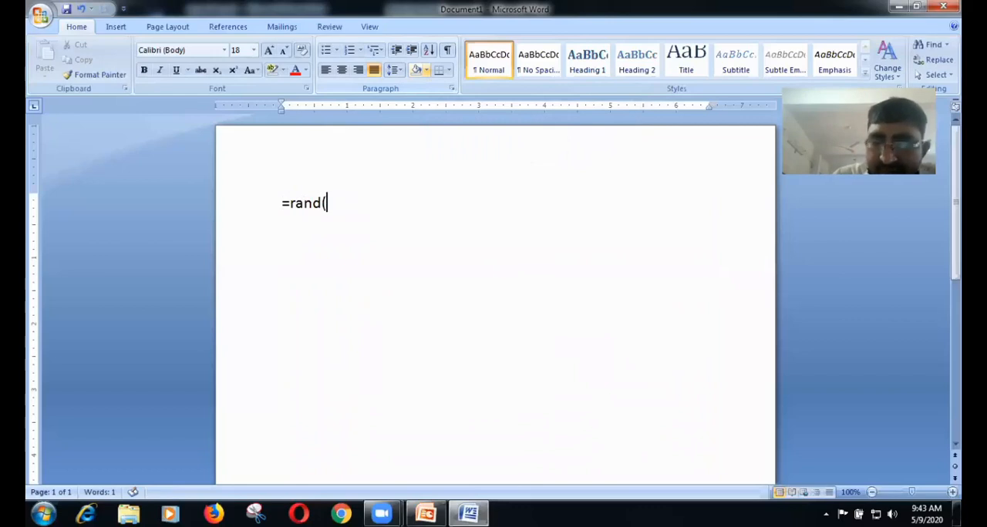
type(")")
key("Return")
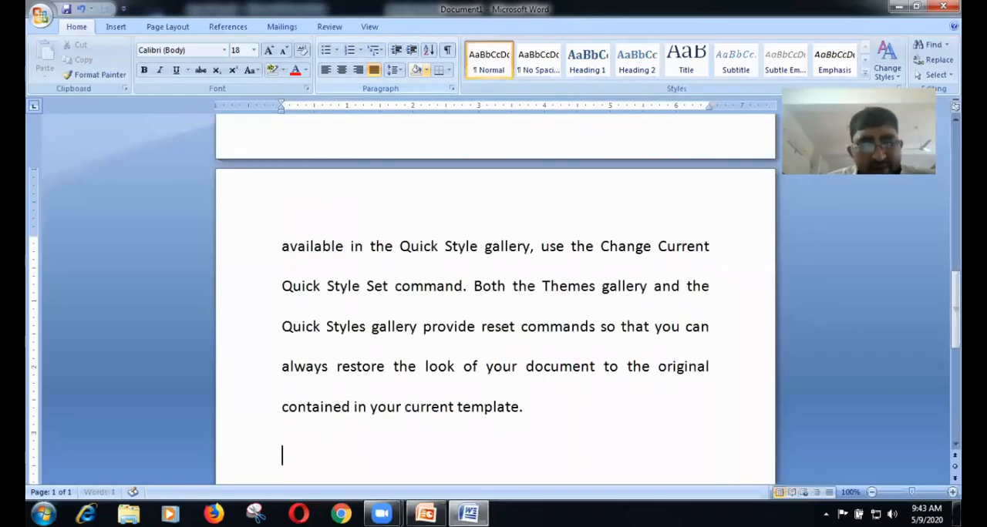
Step: Reduce the font size of all the generated sample text to 10
key("ctrl+a")
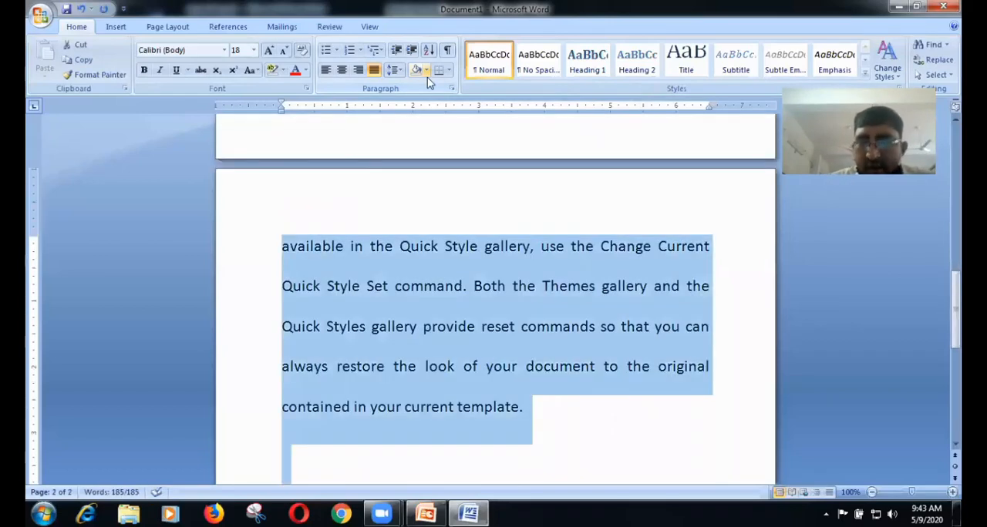
key("Delete")
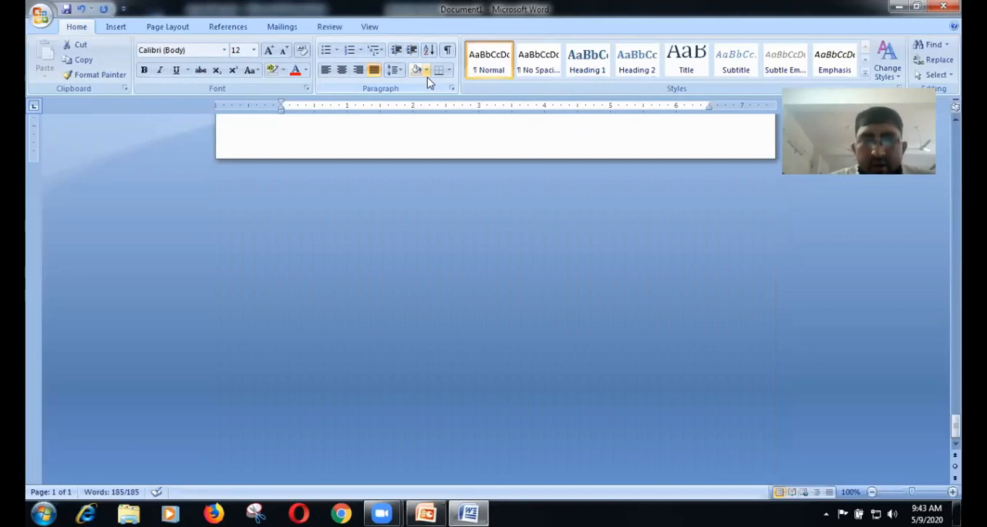
left_click(446, 148)
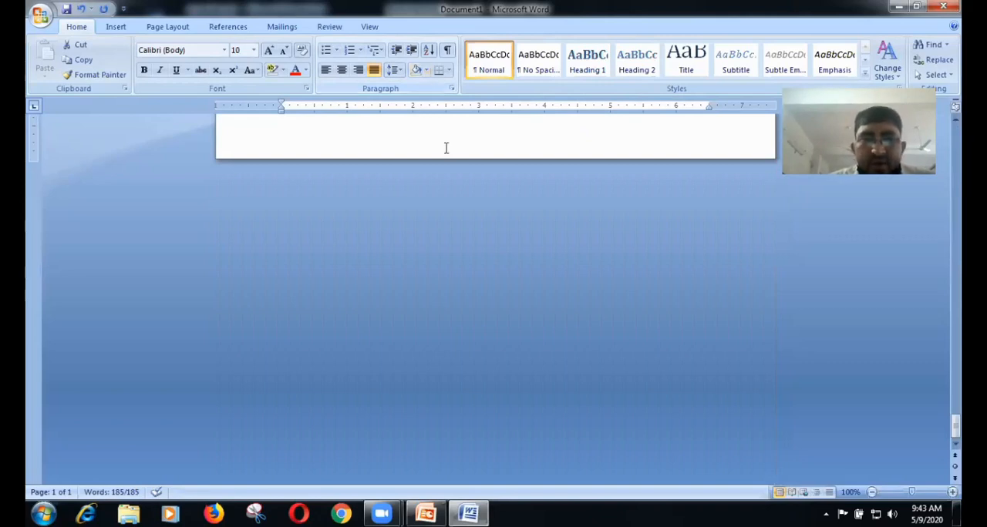
scroll(445, 148, "up", 1)
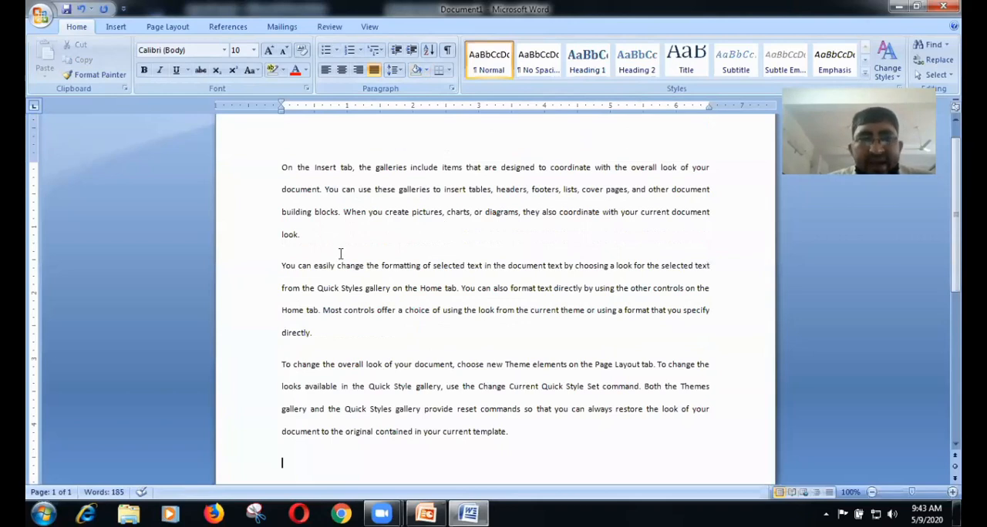
Step: Shade the whole first paragraph, starting with "On the Insert tab", in the standard green colour
left_click(282, 170)
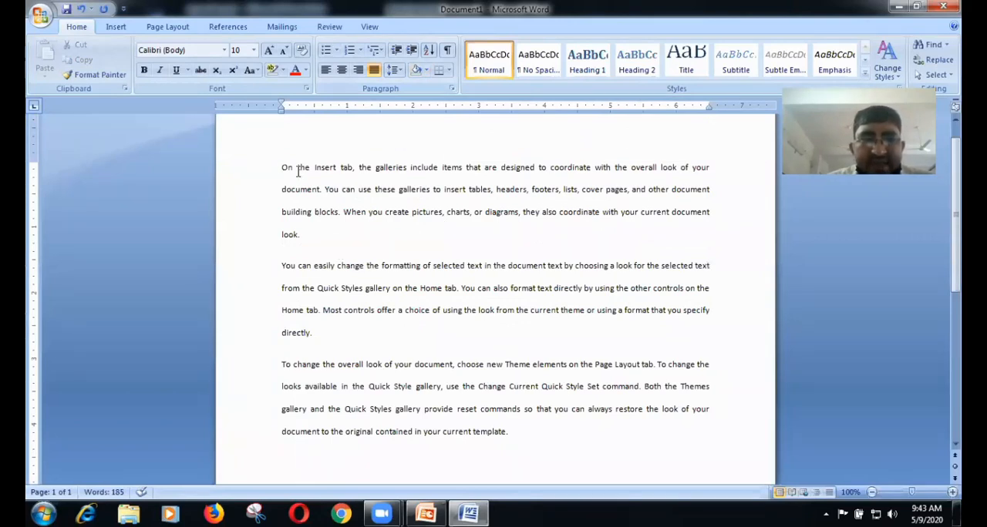
left_click(344, 196, "shift")
triple_click(349, 210)
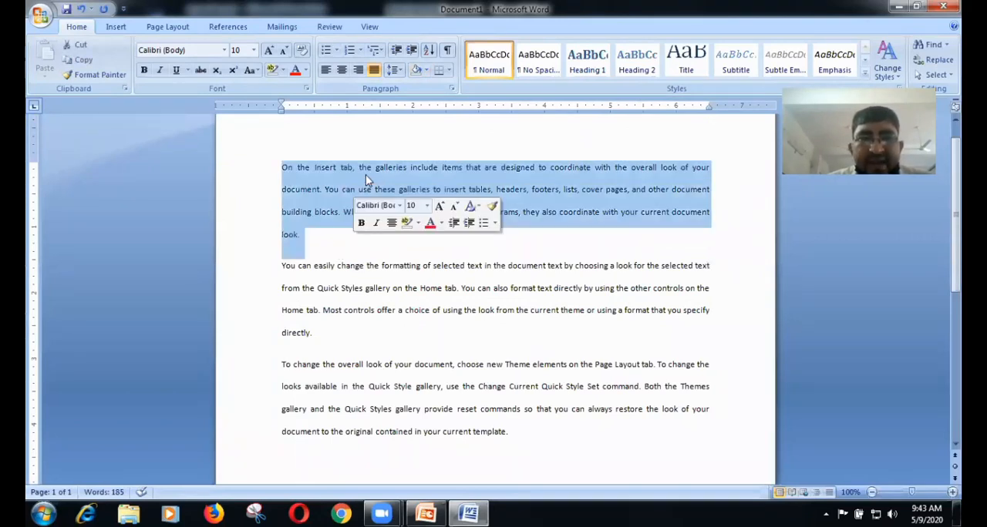
left_click(427, 71)
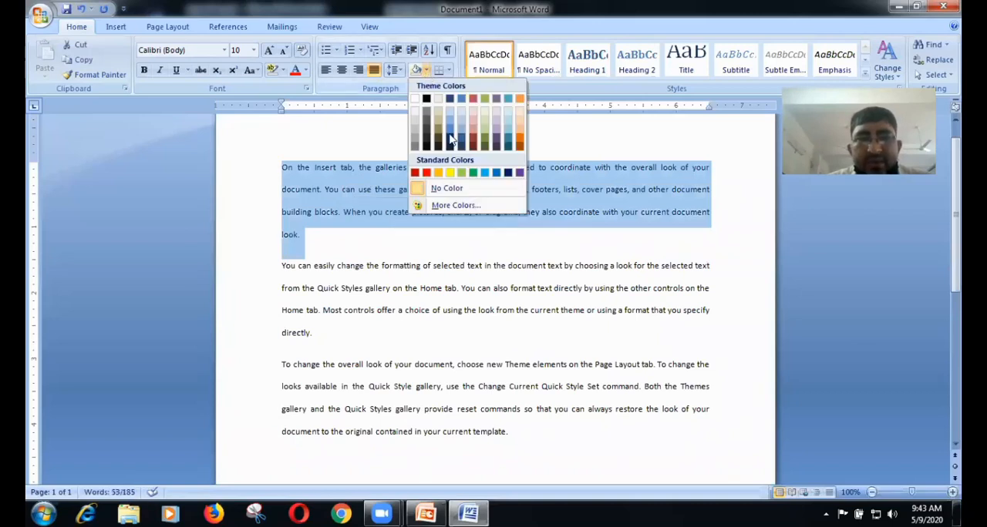
left_click(476, 173)
Step: Shade the second paragraph's text, from "You can easily change" to "directly", in standard yellow
left_click(281, 266)
left_click(314, 312, "shift")
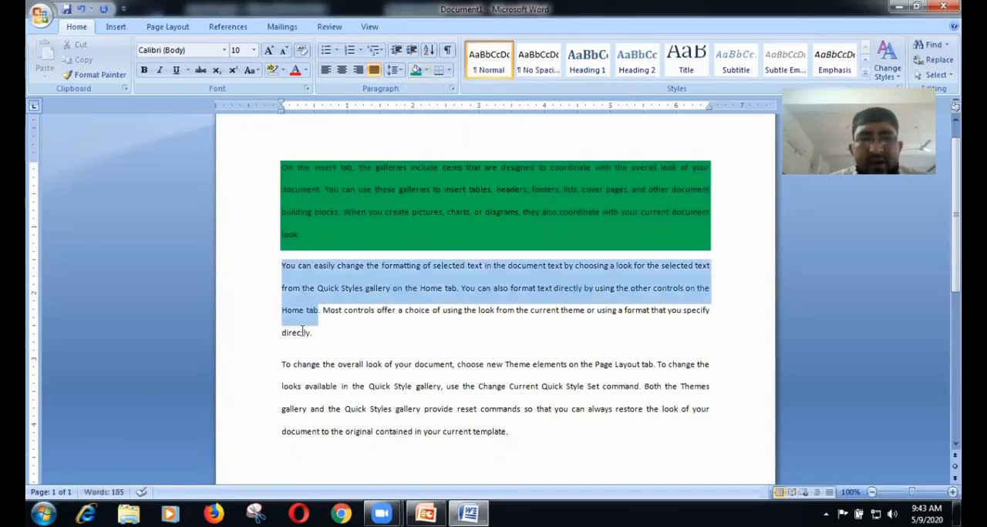
left_click(302, 331, "shift")
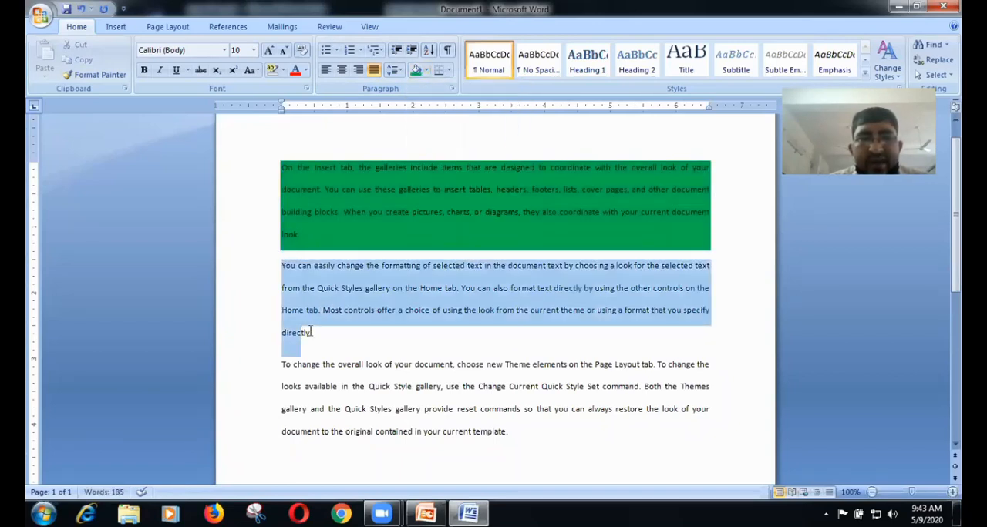
left_click(428, 72)
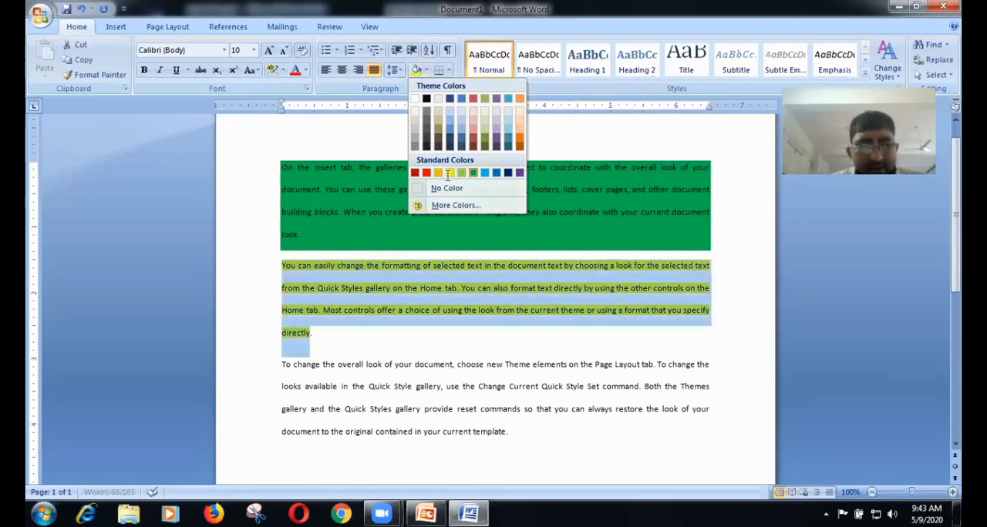
left_click(448, 172)
Step: Set the line spacing of the entire document text to 1.15
key("ctrl+a")
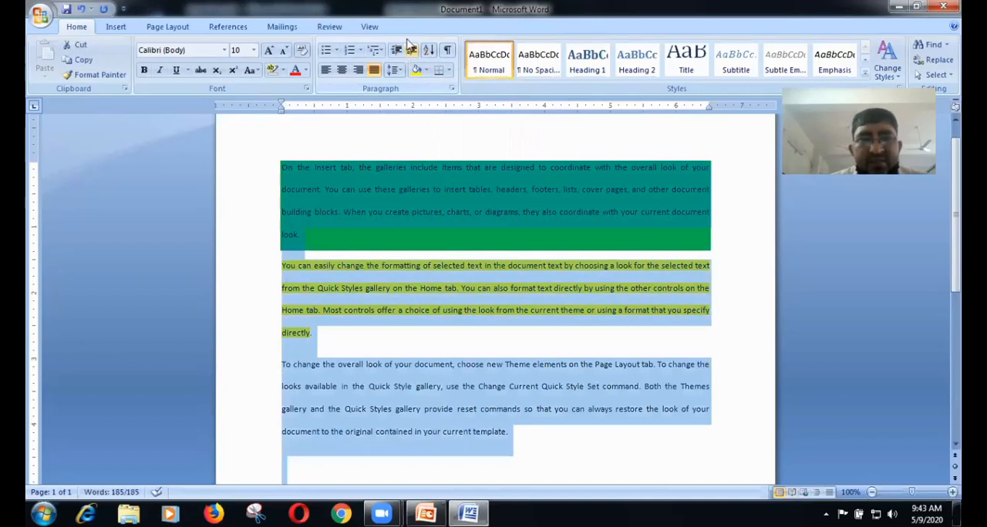
left_click(395, 70)
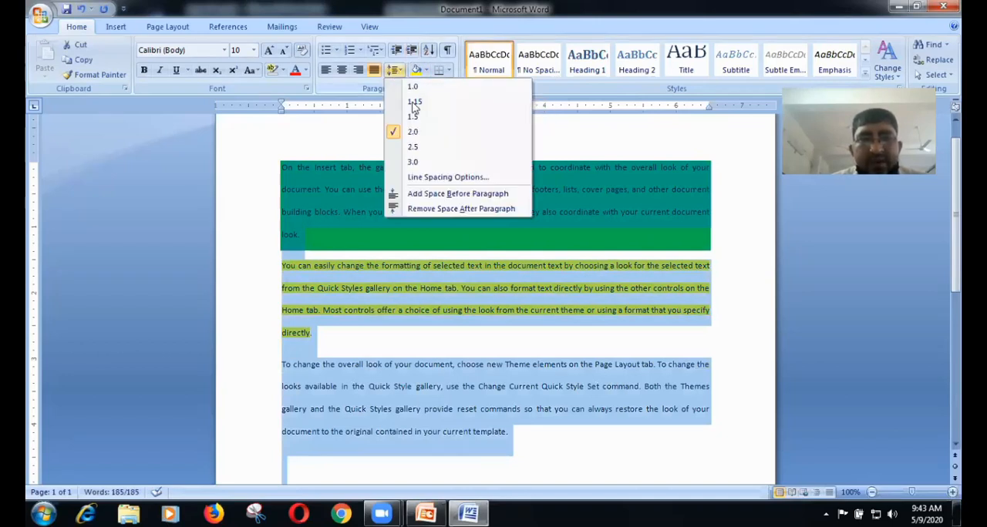
left_click(415, 103)
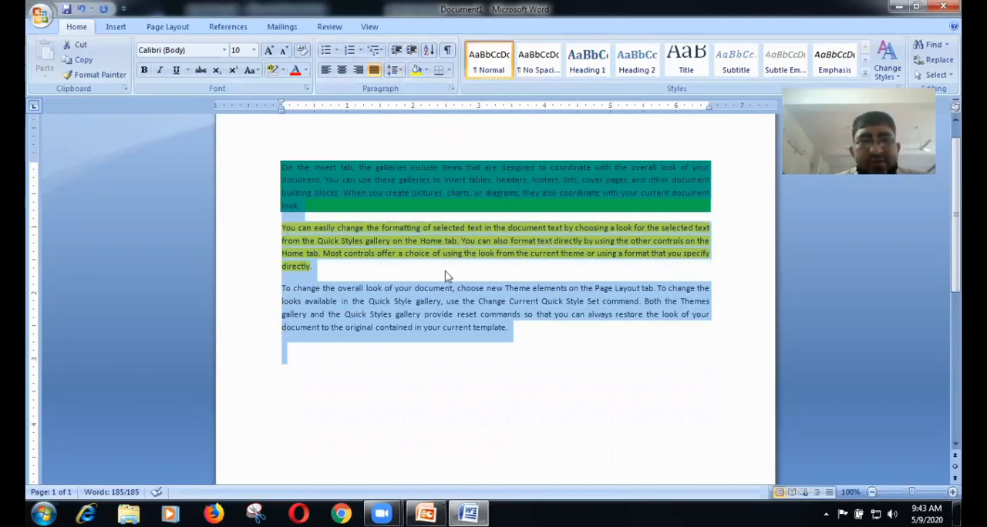
left_click(403, 276)
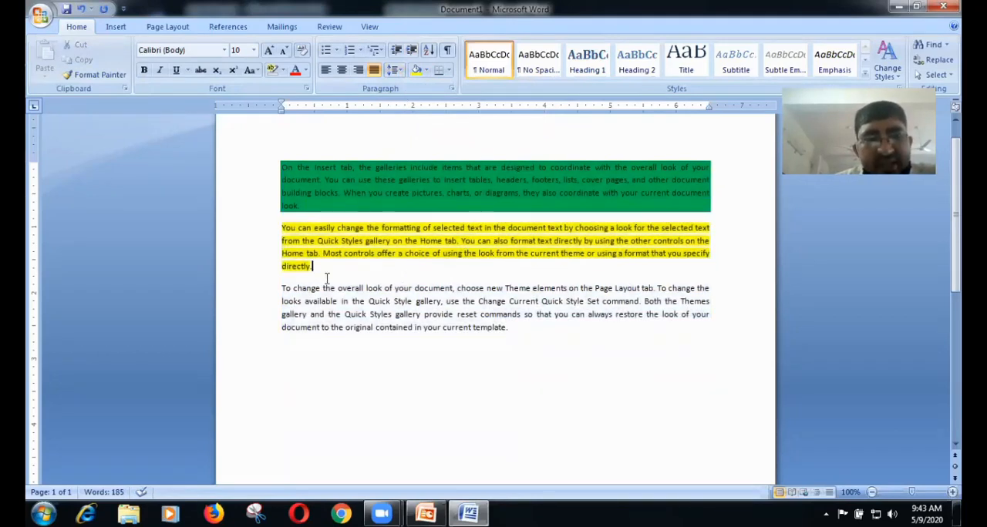
Step: Select the first two paragraphs together and set their shading to No Color
left_click_drag(251, 199, 294, 165)
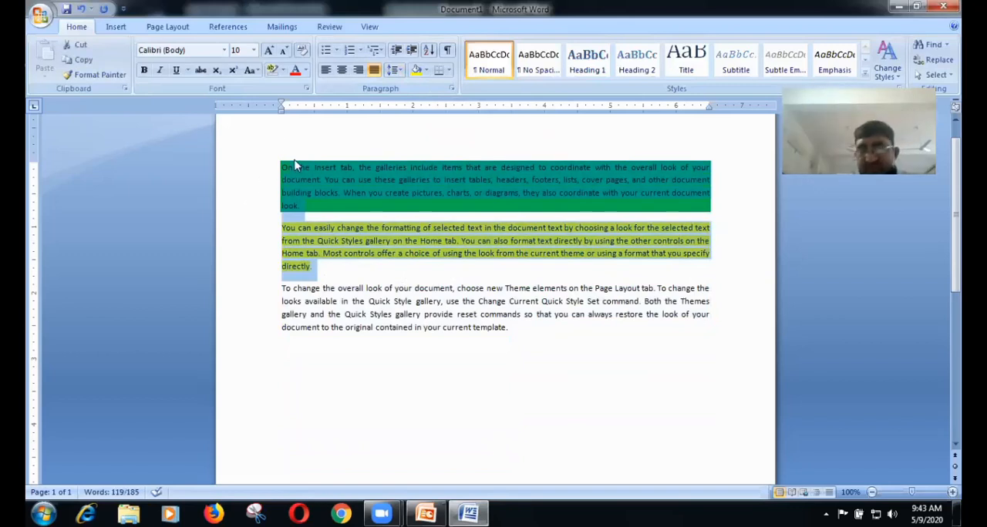
left_click(426, 70)
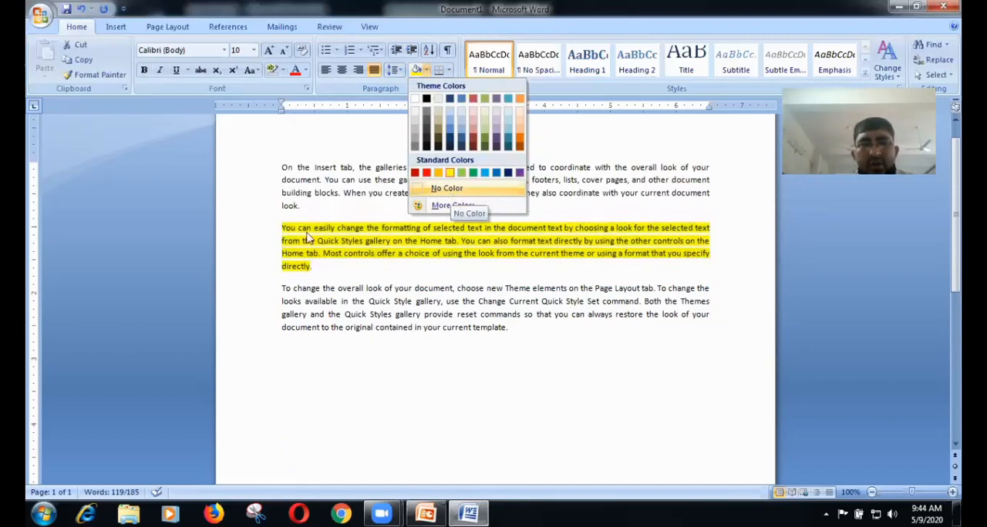
left_click(450, 192)
Step: Try to clear the yellow background of the second paragraph alone by setting its shading to No Color
left_click(283, 227)
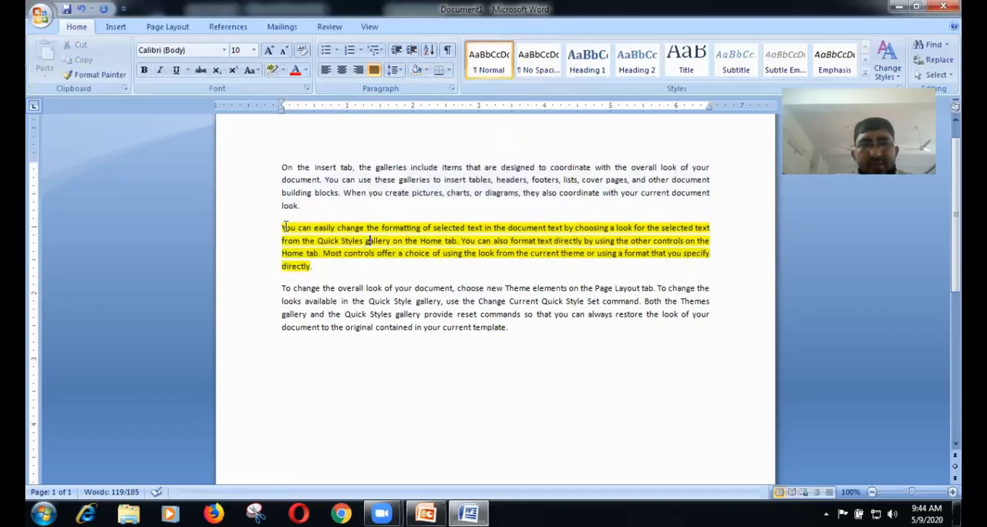
triple_click(433, 256)
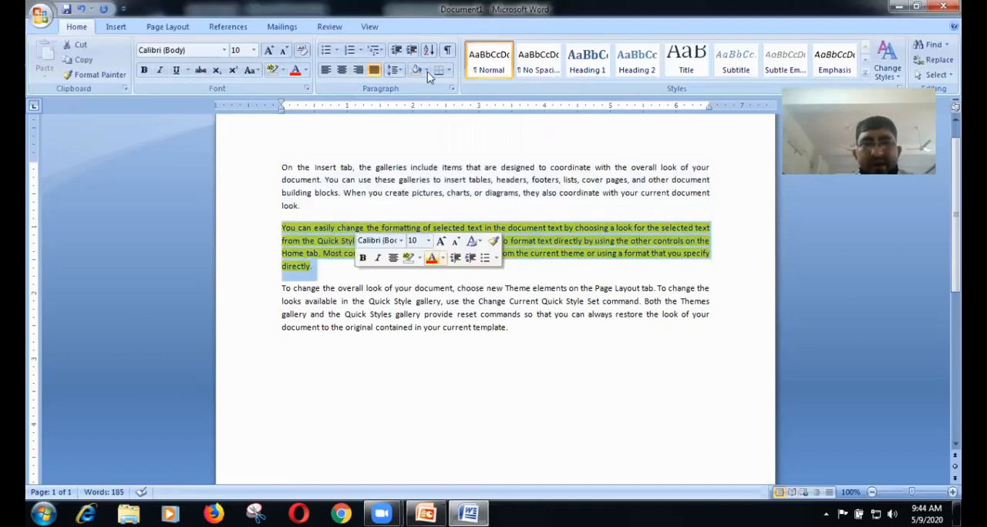
left_click(427, 70)
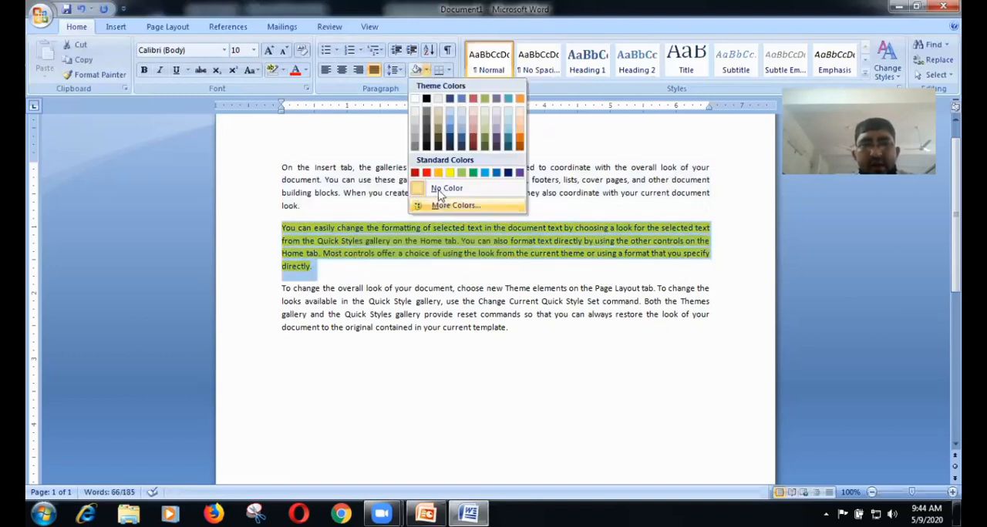
left_click(441, 191)
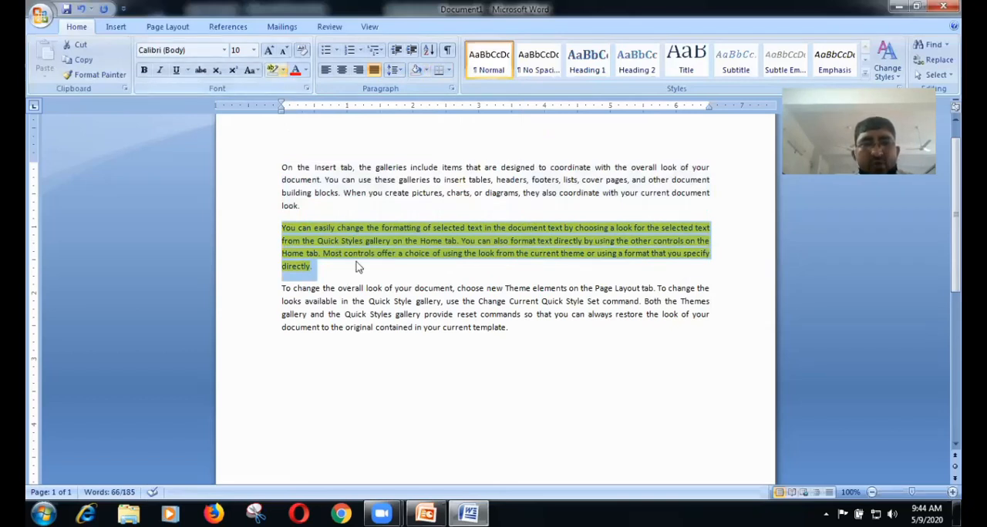
Step: Try to remove the second paragraph's yellow background with the text highlighter, and turn the highlighter off
left_click(326, 267)
left_click_drag(285, 243, 292, 207)
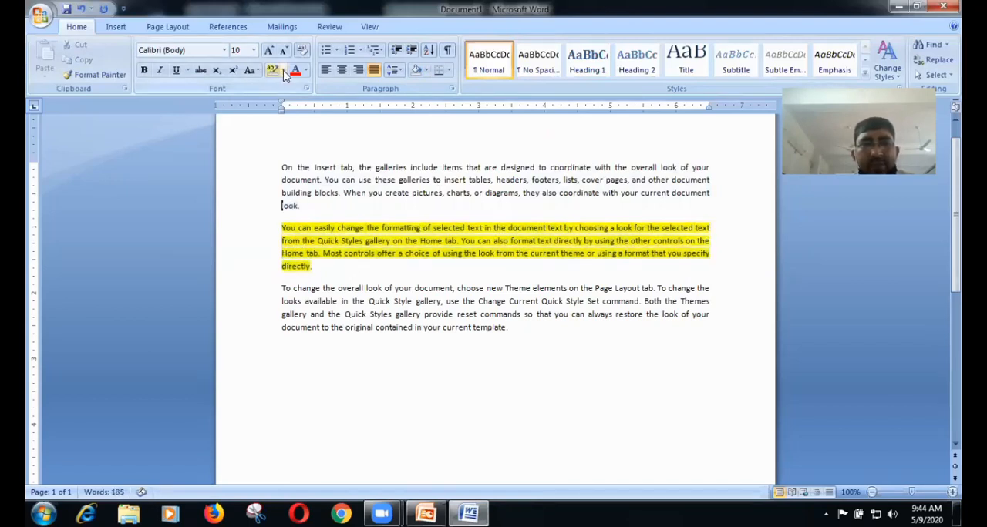
left_click(282, 70)
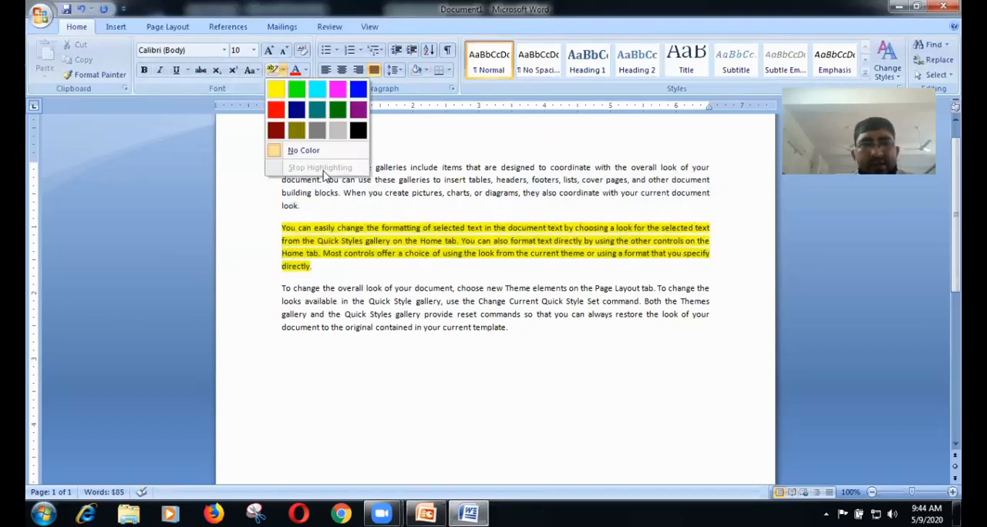
left_click(332, 272)
left_click_drag(264, 229, 345, 269)
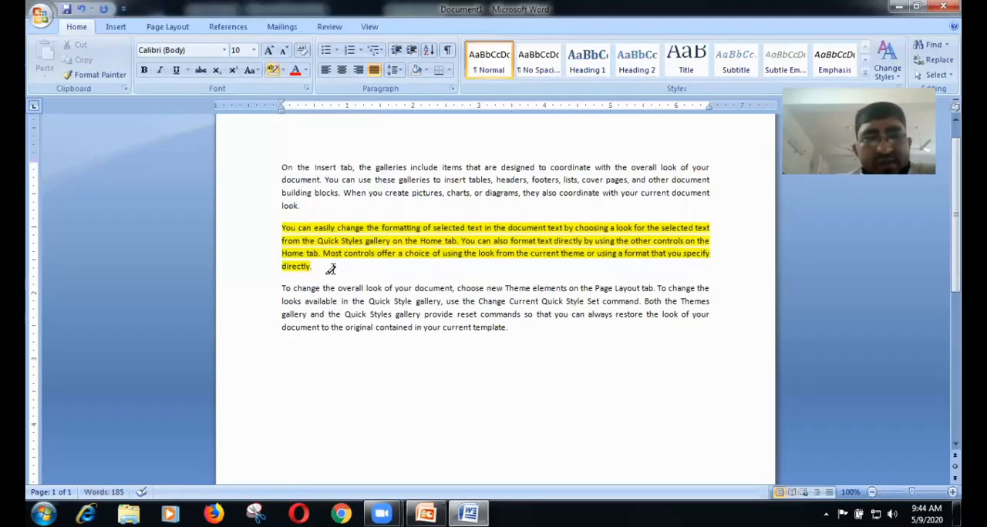
left_click(273, 70)
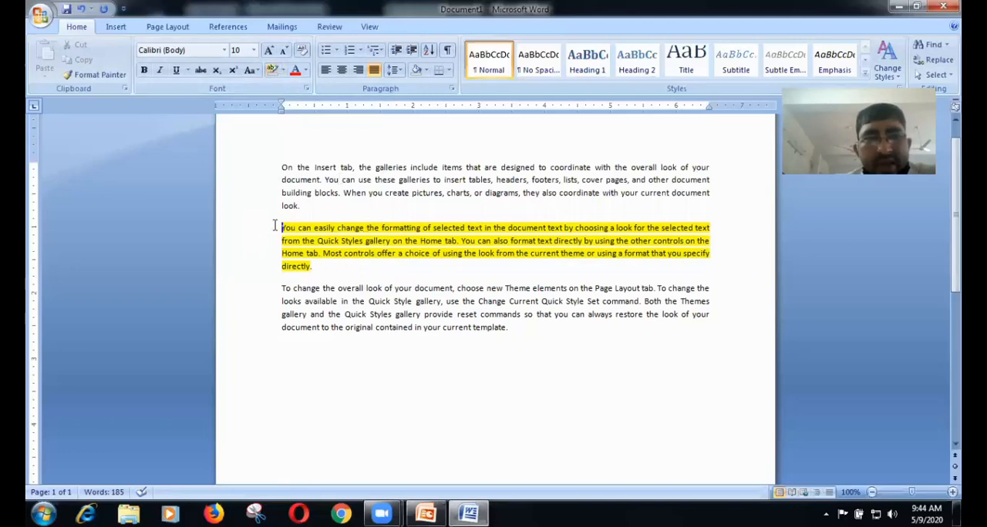
Step: Try again to remove the second paragraph's yellow background through its shading color
triple_click(361, 269)
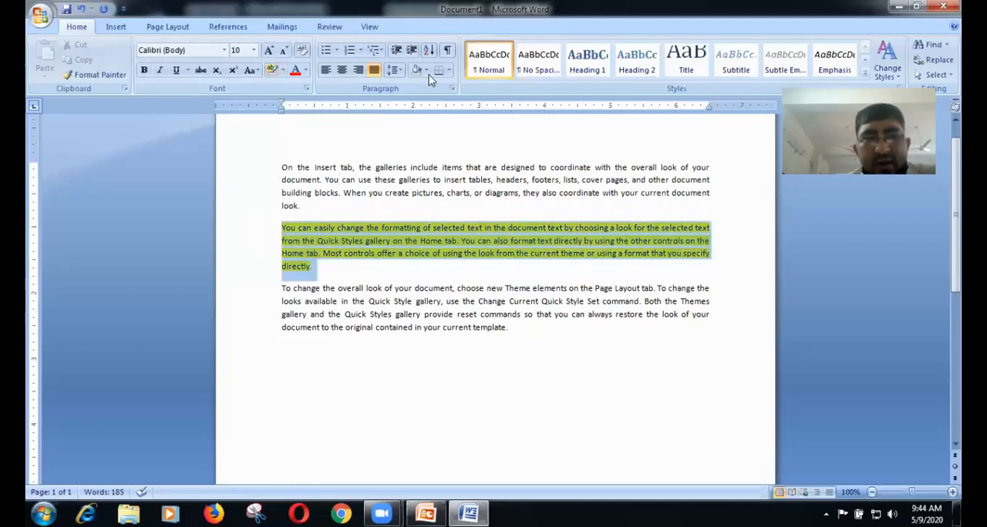
left_click(425, 70)
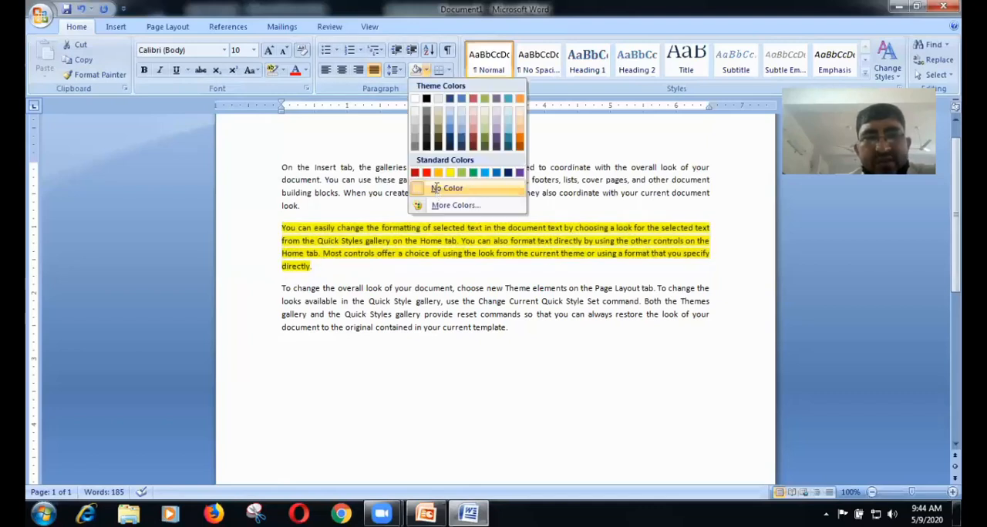
left_click(427, 74)
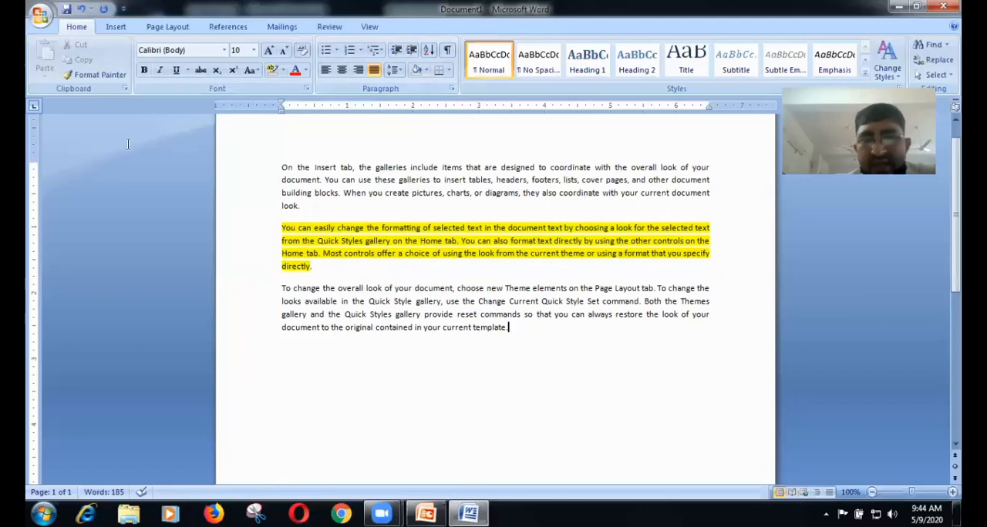
Step: Delete all the text in the document
key("ctrl+a")
key("Delete")
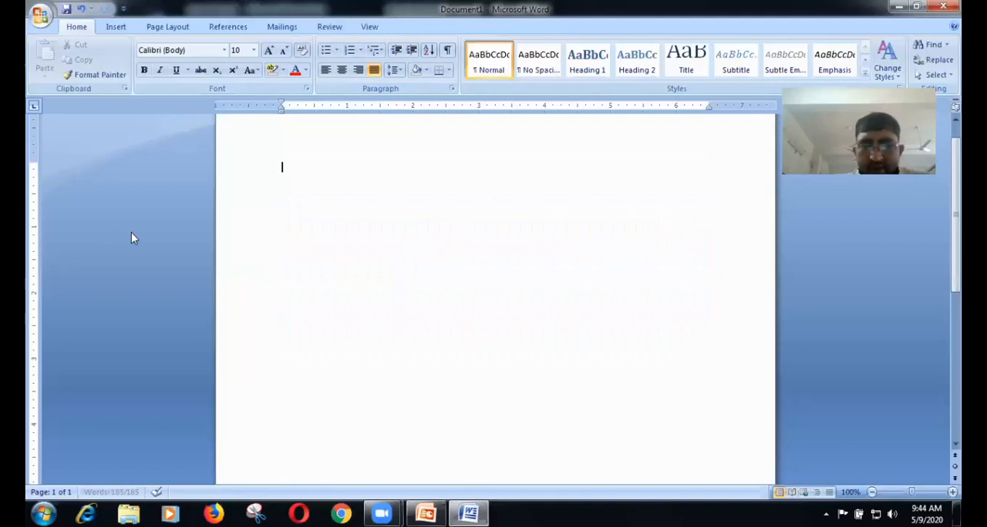
key("BackSpace")
Step: Set the font size to 14 and generate fresh sample paragraphs by entering =rand()
type("=rand")
key("ctrl+a")
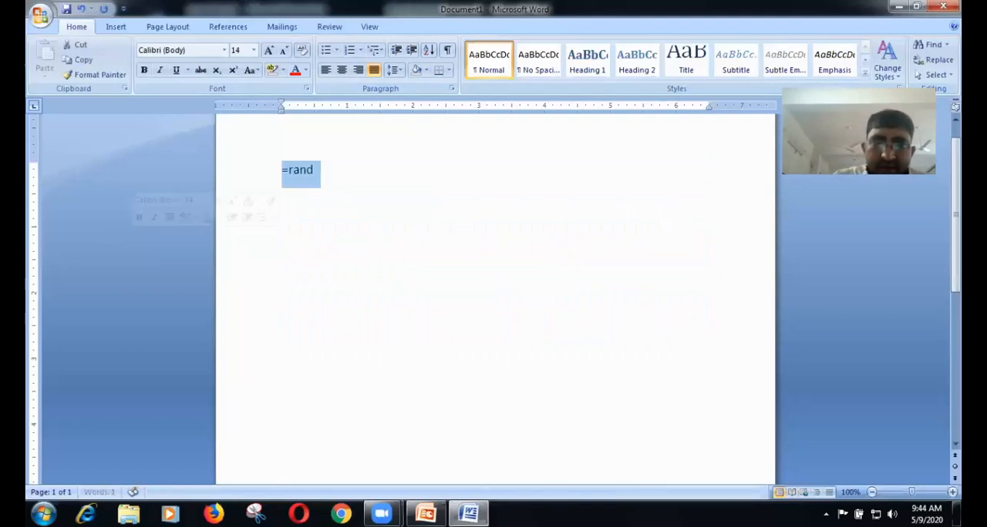
type("()")
key("BackSpace")
key("BackSpace")
type("=rand()")
key("Return")
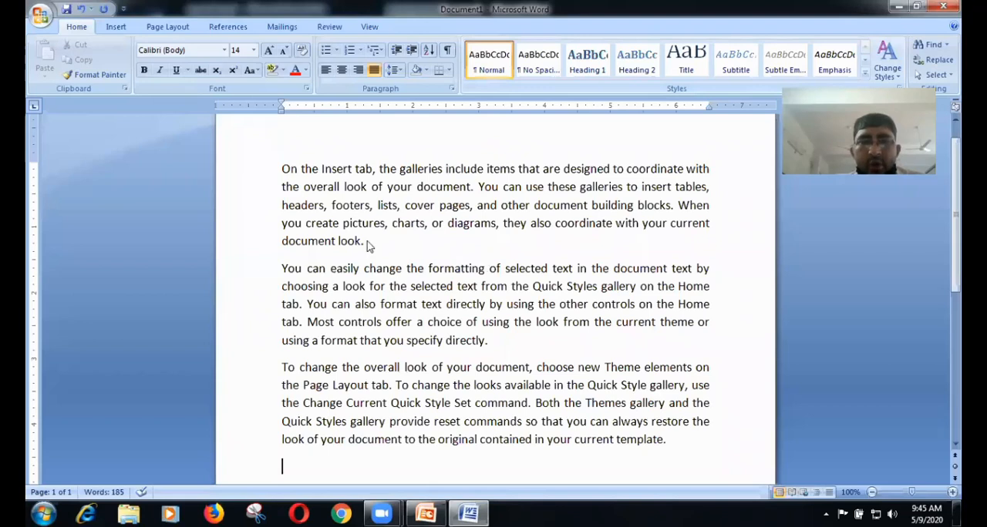
Step: Apply Outside Borders to the first paragraph
left_click(287, 169)
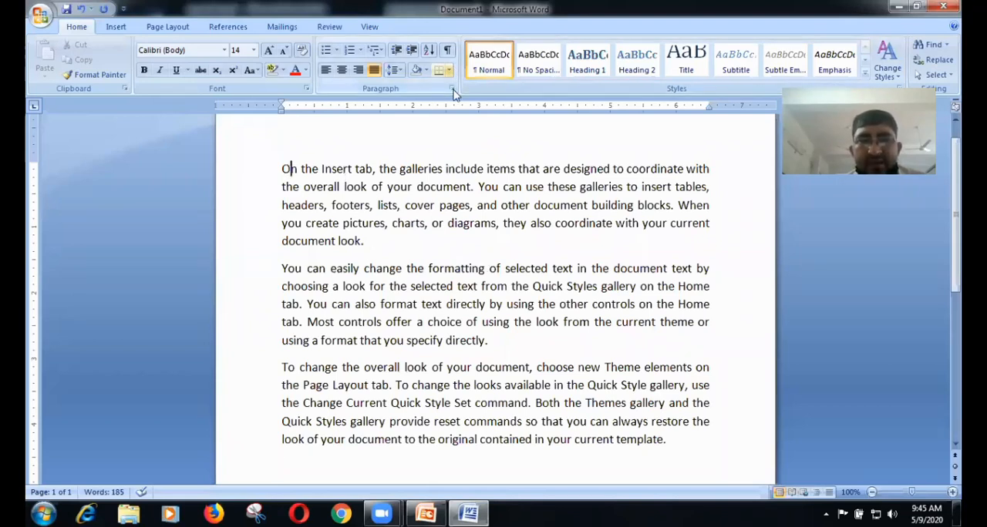
left_click(449, 70)
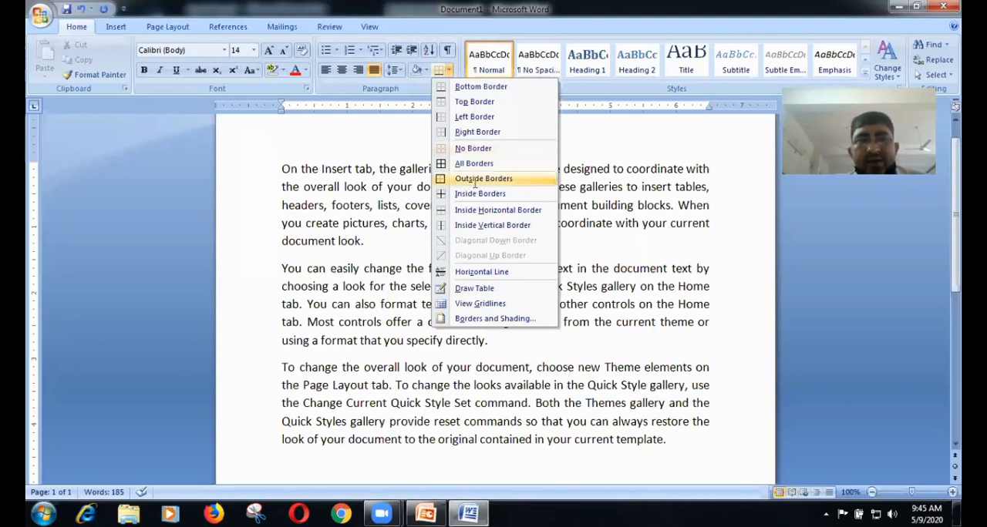
left_click(476, 181)
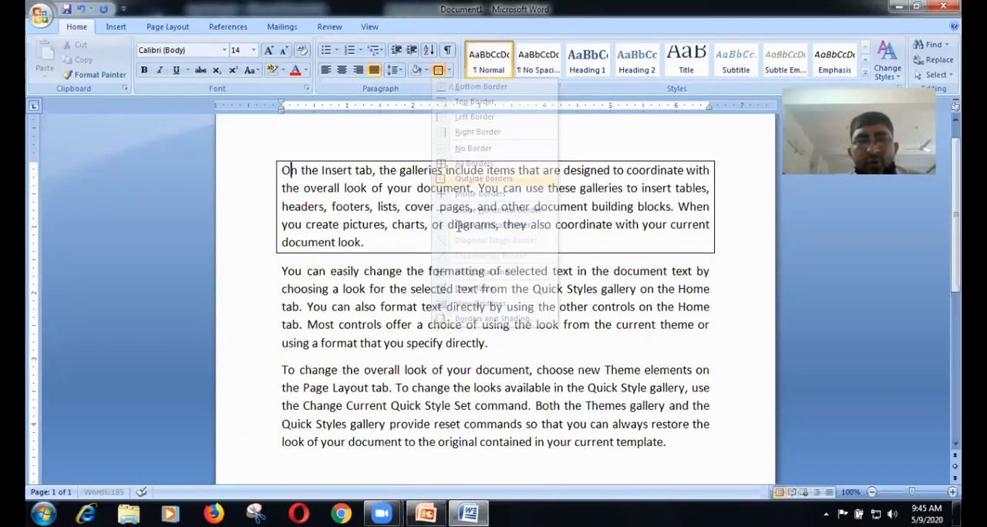
Step: Remove the box around the first paragraph by setting it to No Border
left_click(450, 71)
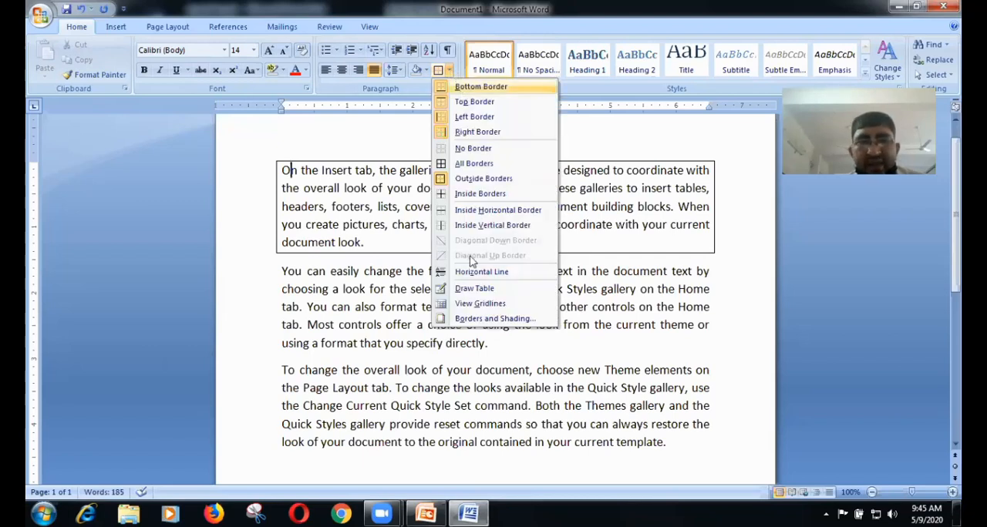
left_click(586, 337)
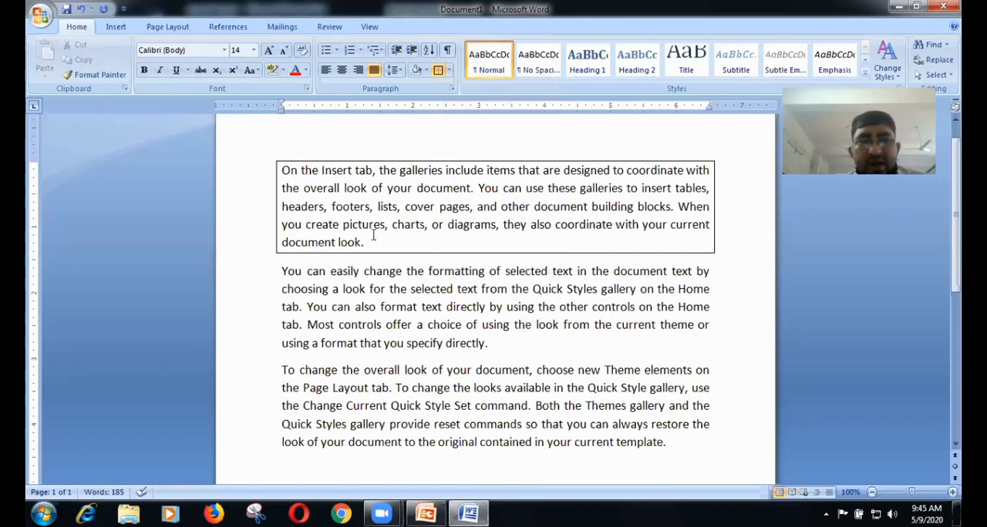
left_click(450, 71)
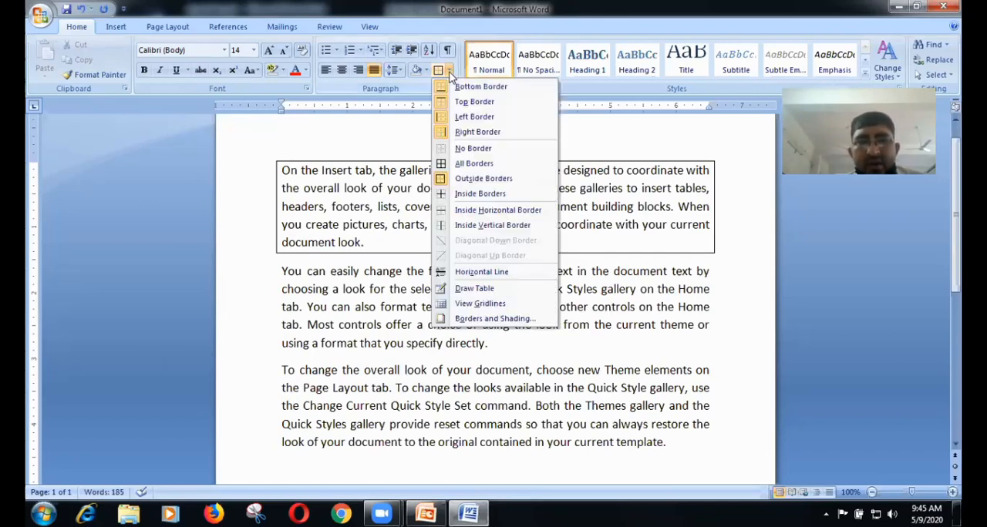
left_click(481, 151)
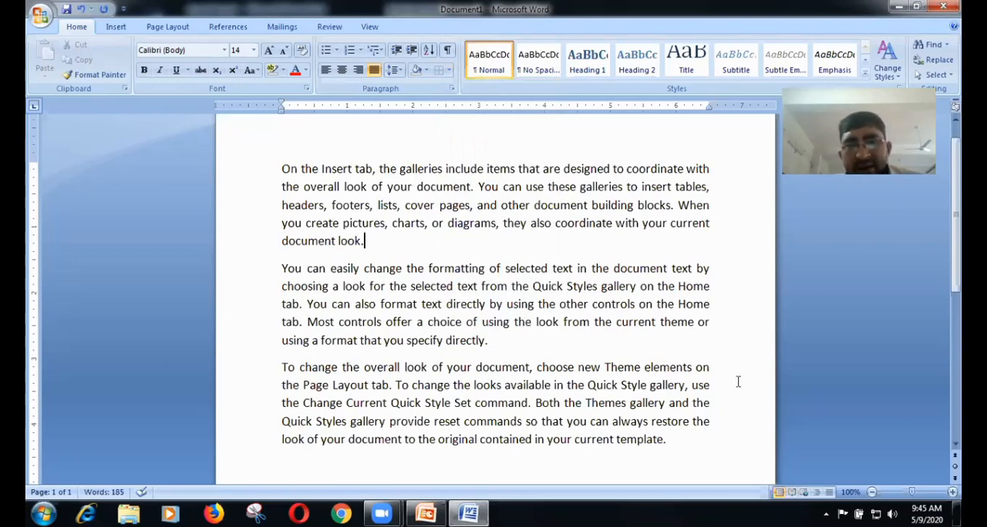
Step: Open the page border settings in Borders and Shading and choose the 3-D setting
left_click(449, 70)
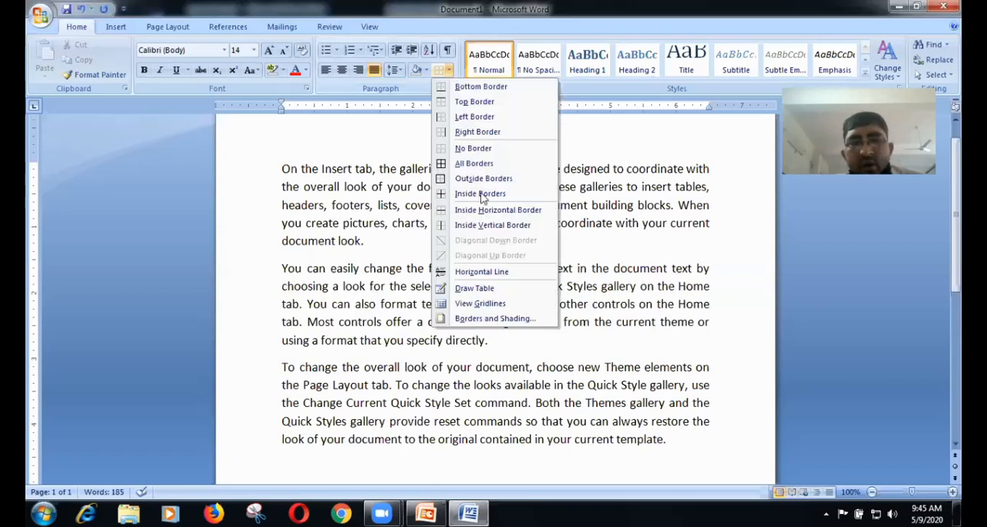
left_click(507, 319)
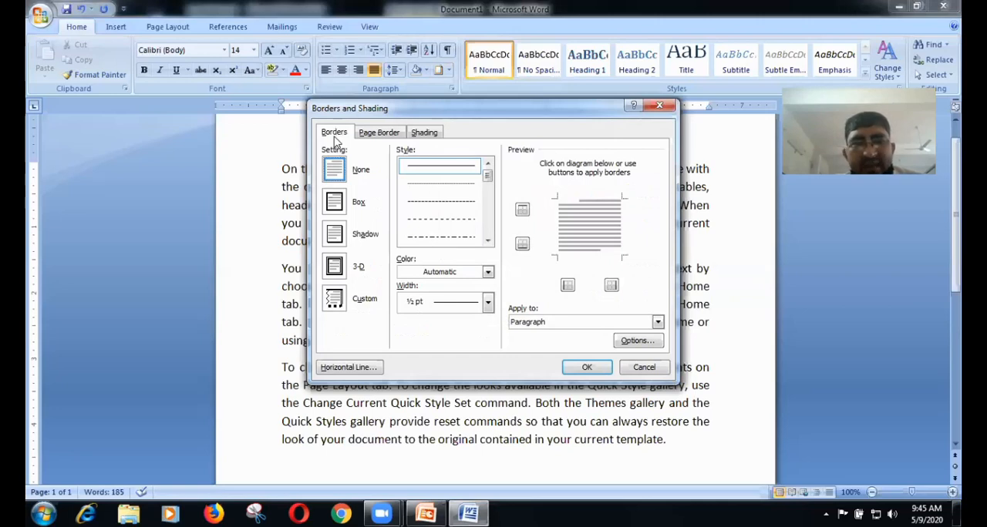
left_click(374, 137)
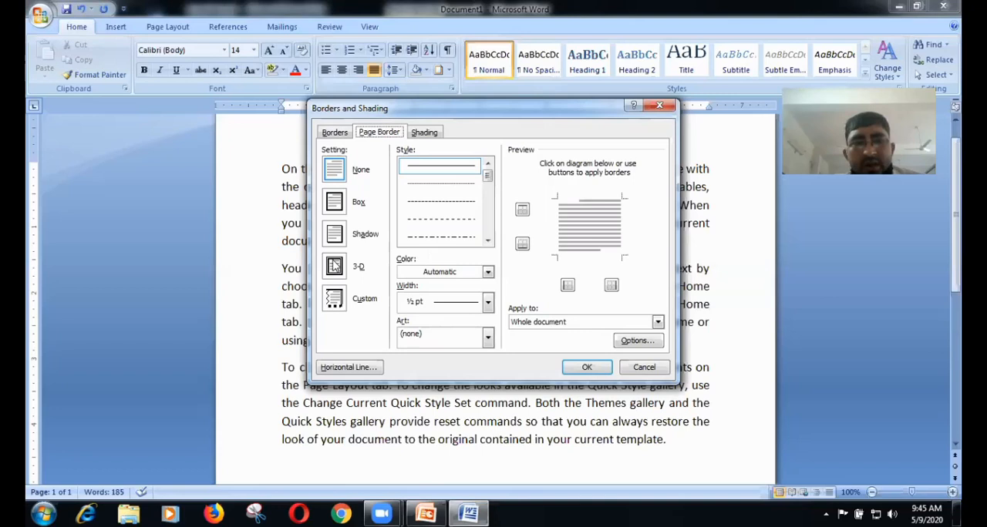
left_click(333, 266)
left_click(344, 243)
left_click(342, 271)
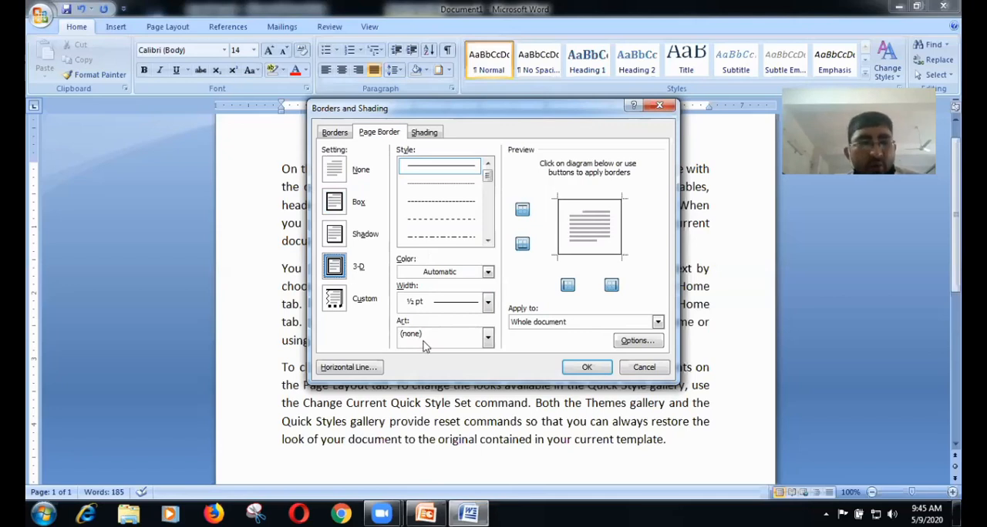
Step: Choose the pink rose art design and apply it as the page border of the whole document
left_click(488, 339)
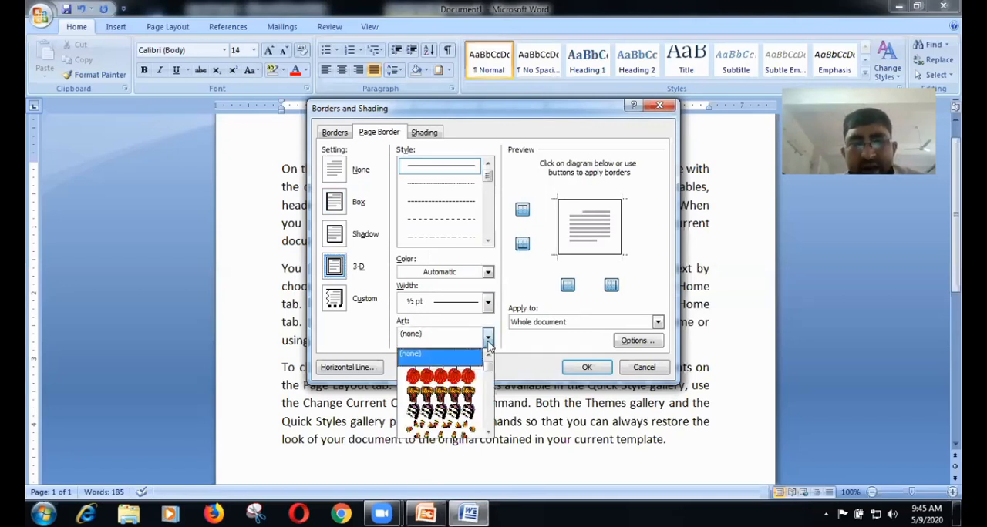
left_click(488, 433)
left_click(488, 432)
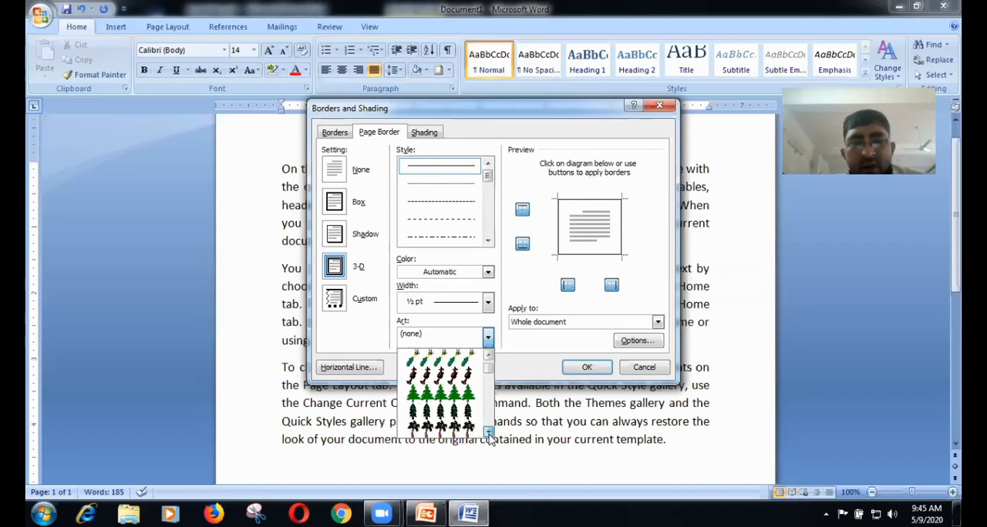
left_click(488, 432)
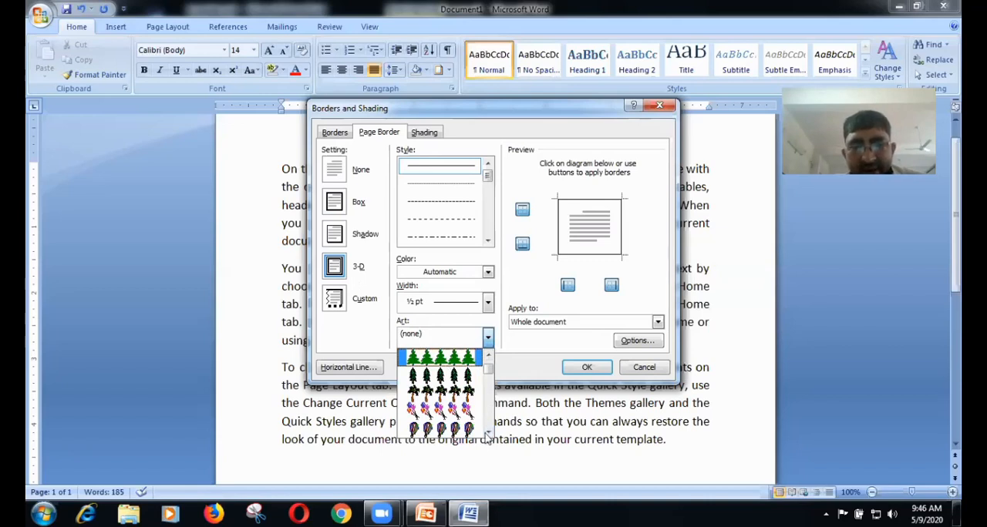
left_click(488, 433)
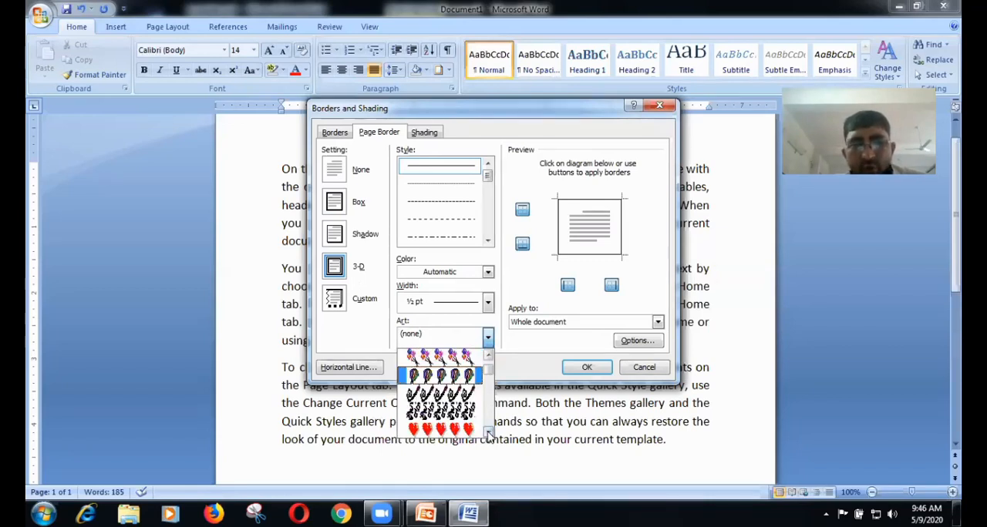
left_click(488, 432)
left_click(490, 418)
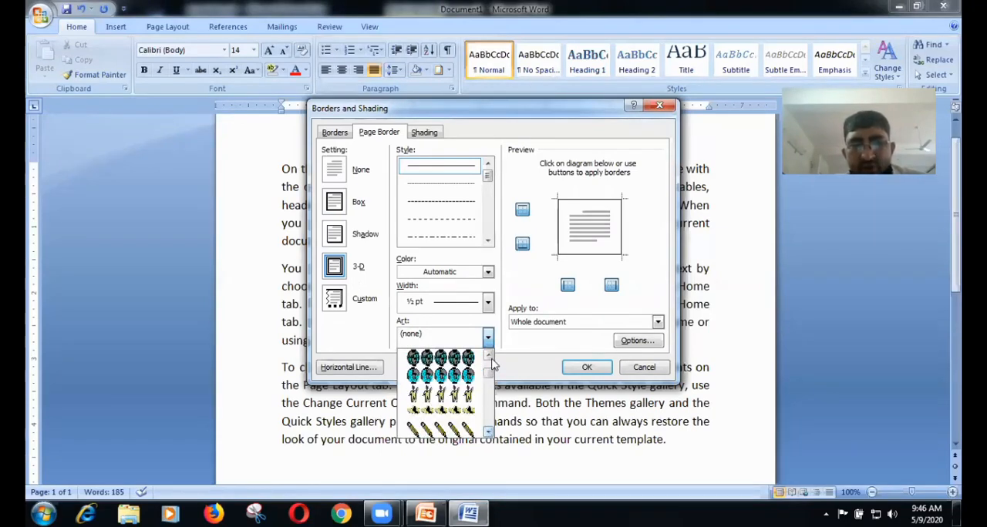
left_click(490, 357)
left_click(493, 365)
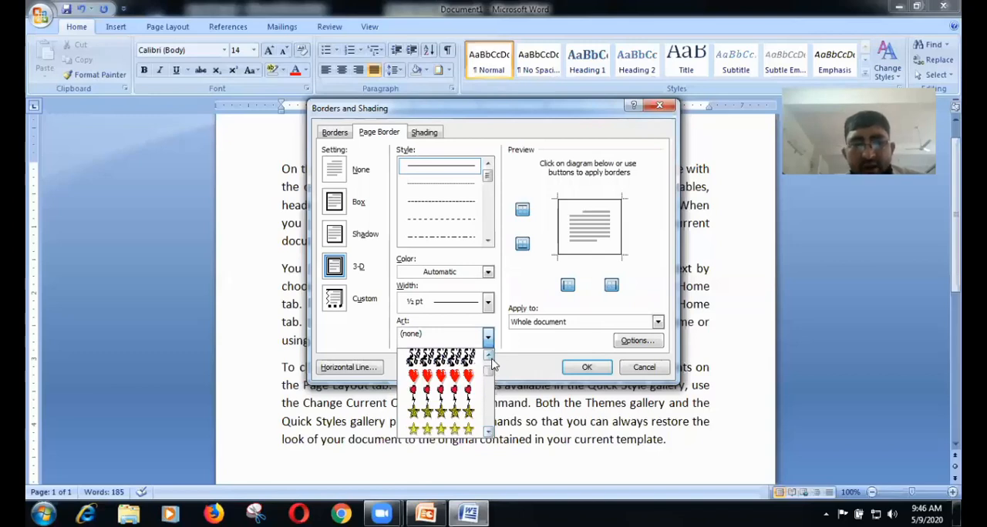
left_click(494, 366)
left_click(493, 365)
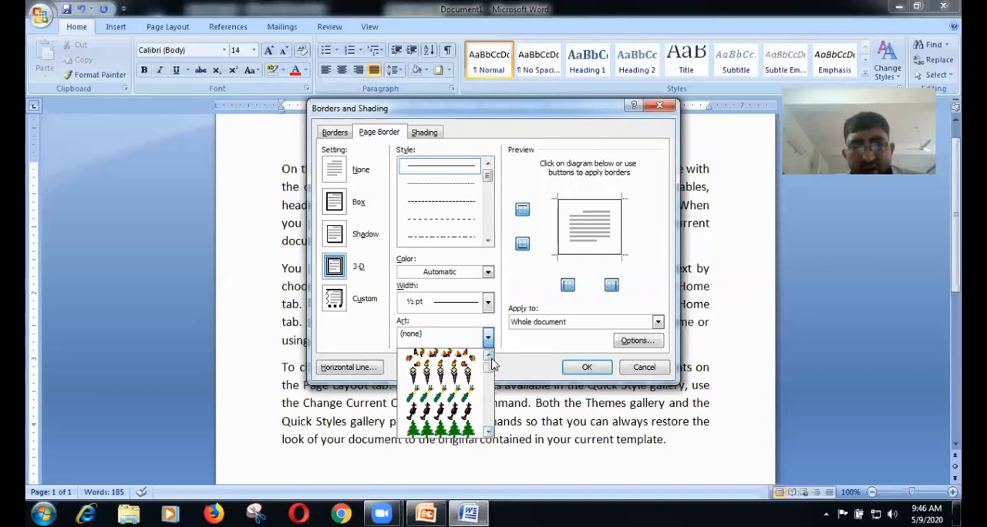
left_click(494, 366)
left_click(488, 433)
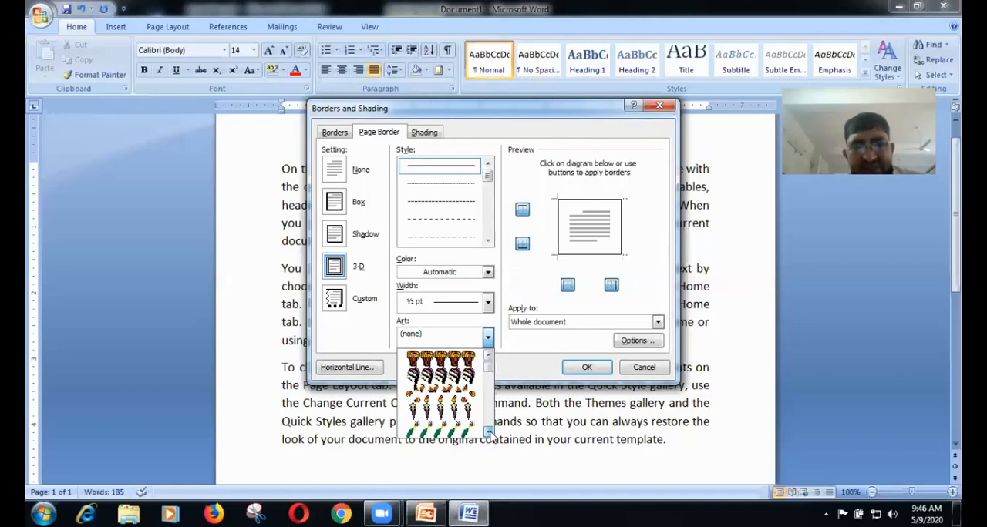
left_click(488, 433)
left_click(488, 432)
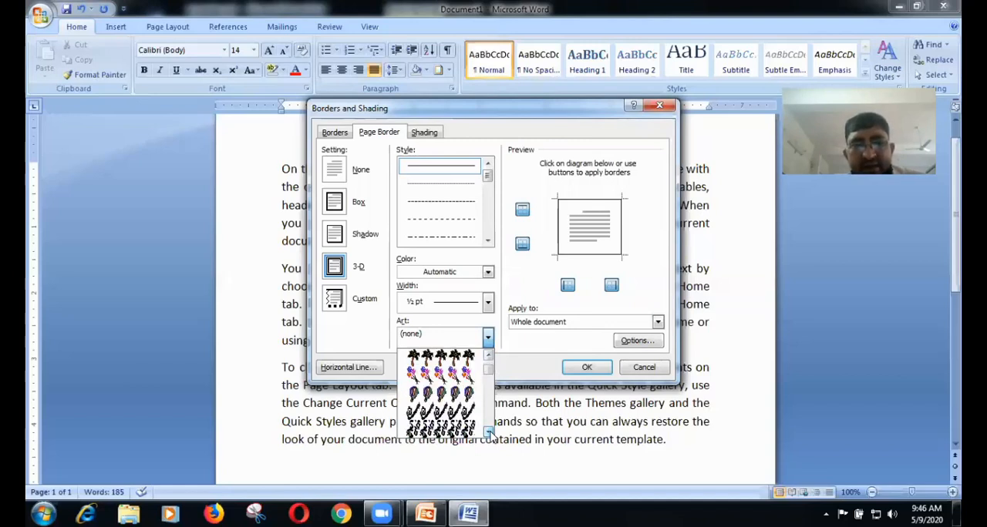
left_click(488, 433)
left_click(488, 433)
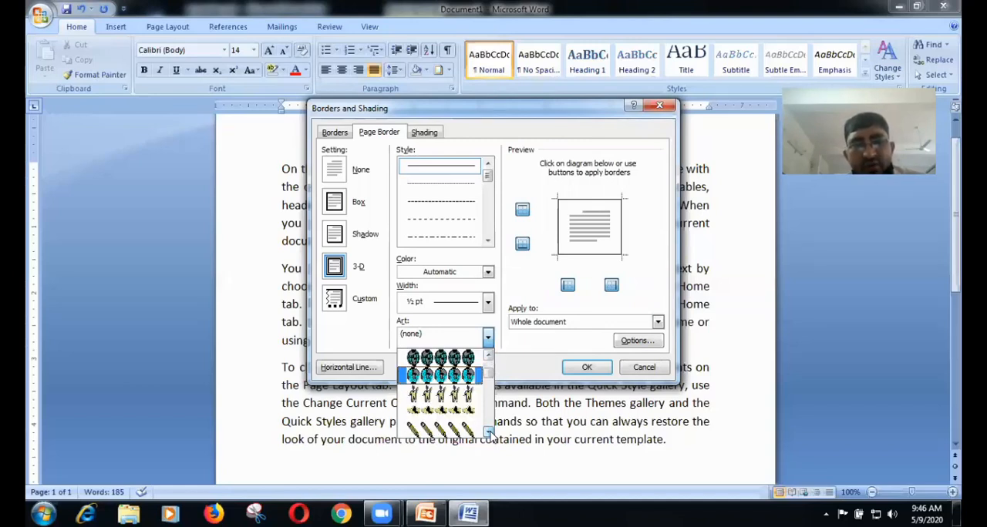
left_click(488, 432)
left_click(488, 433)
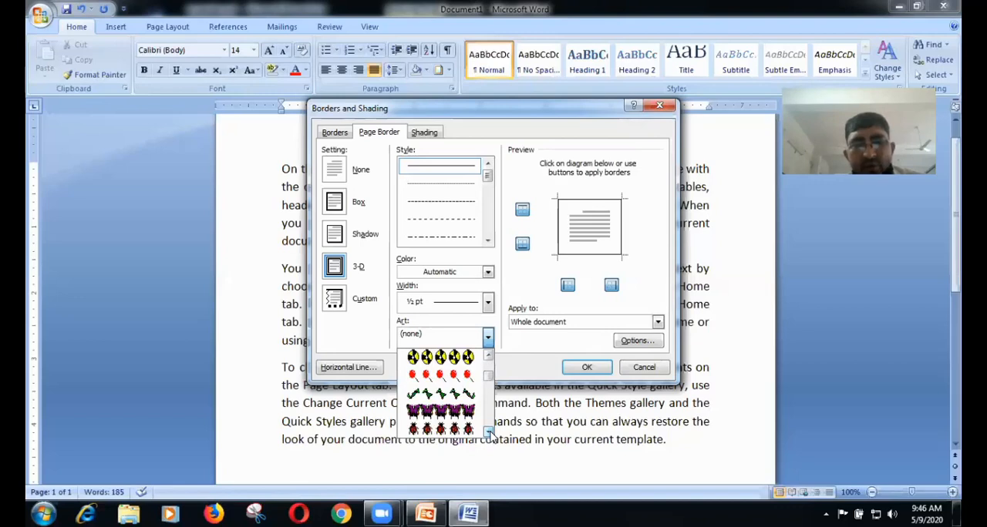
left_click(488, 432)
left_click(488, 433)
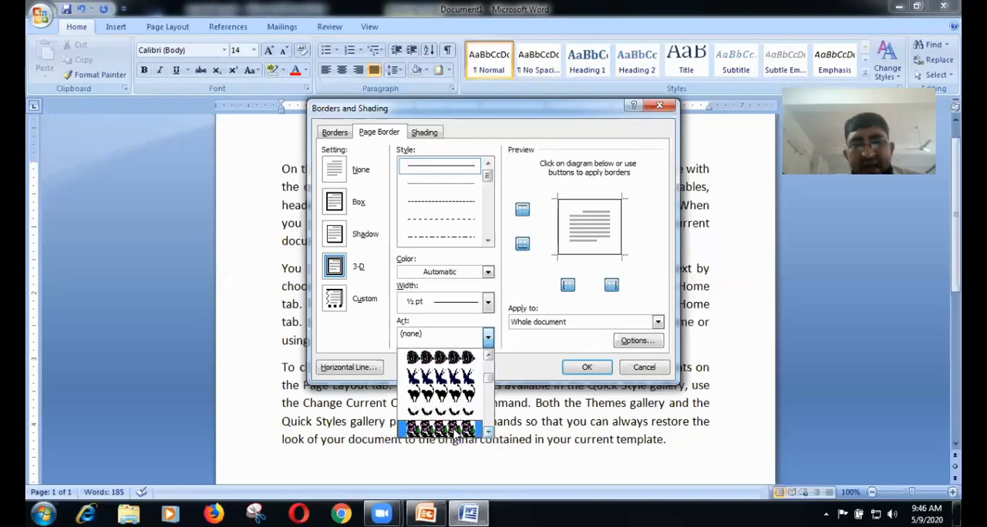
left_click(441, 429)
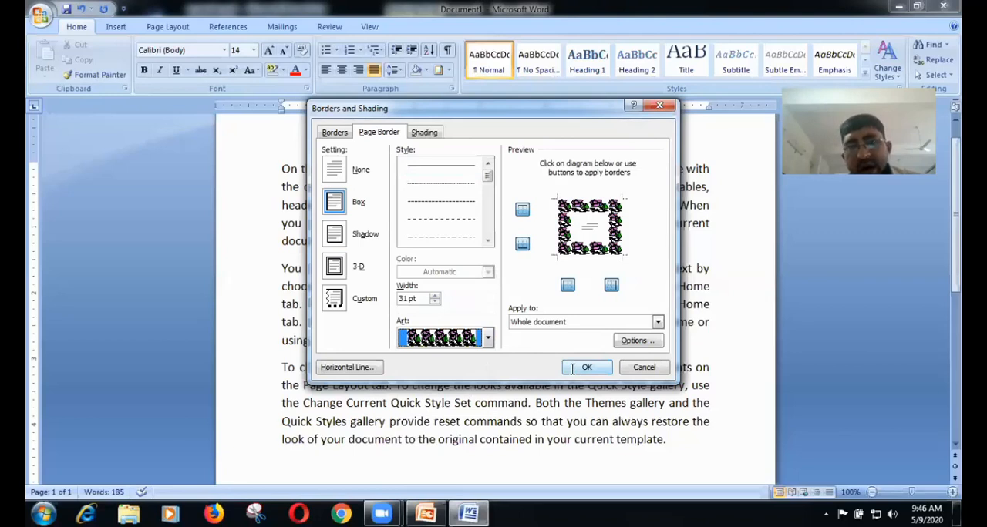
left_click(575, 370)
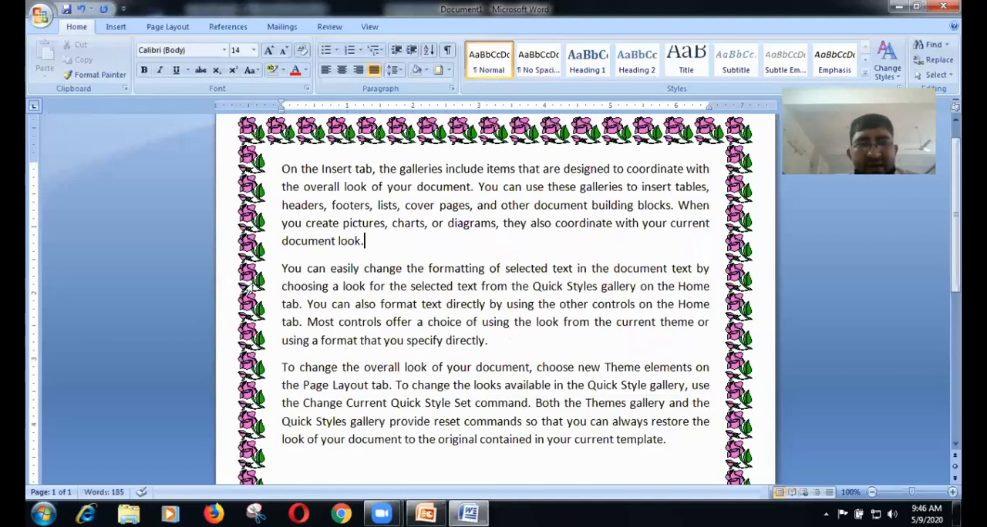
Step: Remove the rose page border from the whole document by setting the page border to None
left_click(450, 71)
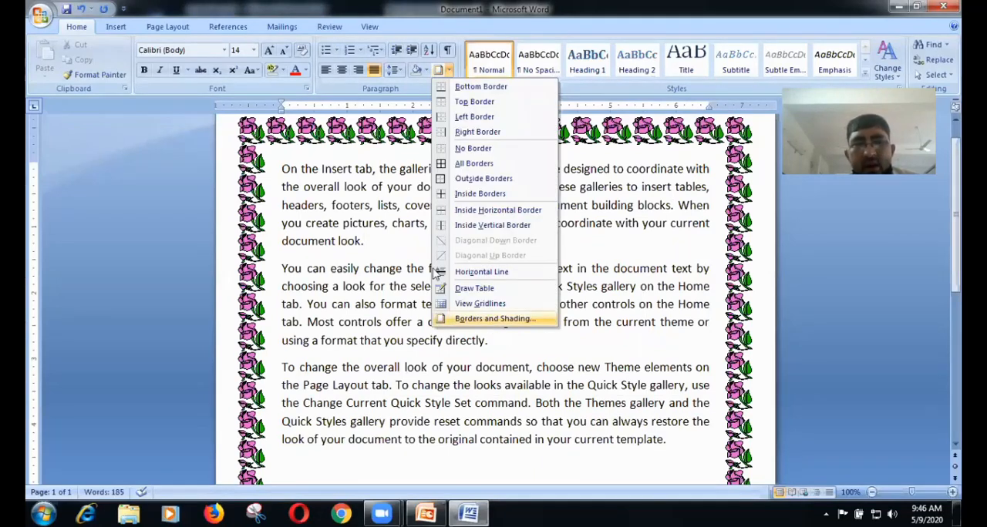
left_click(493, 319)
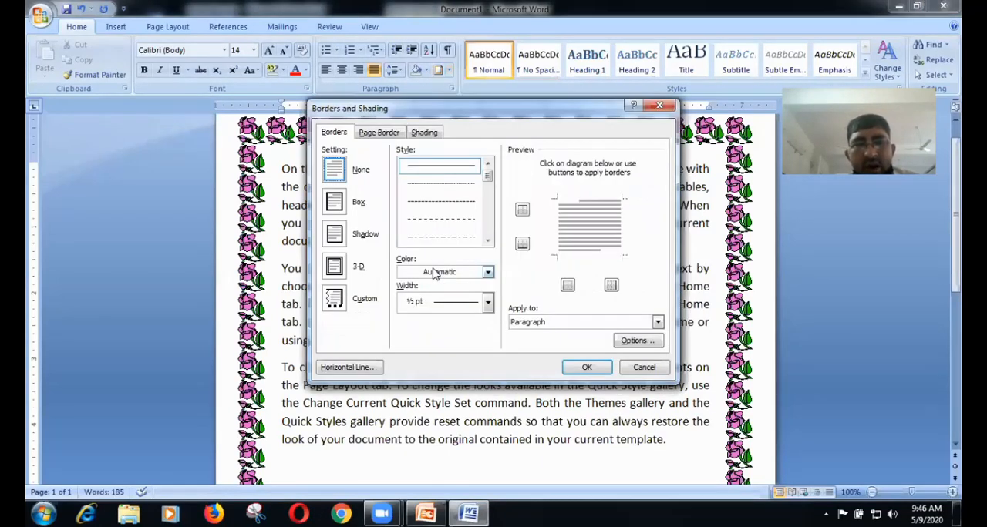
left_click(378, 133)
left_click(338, 168)
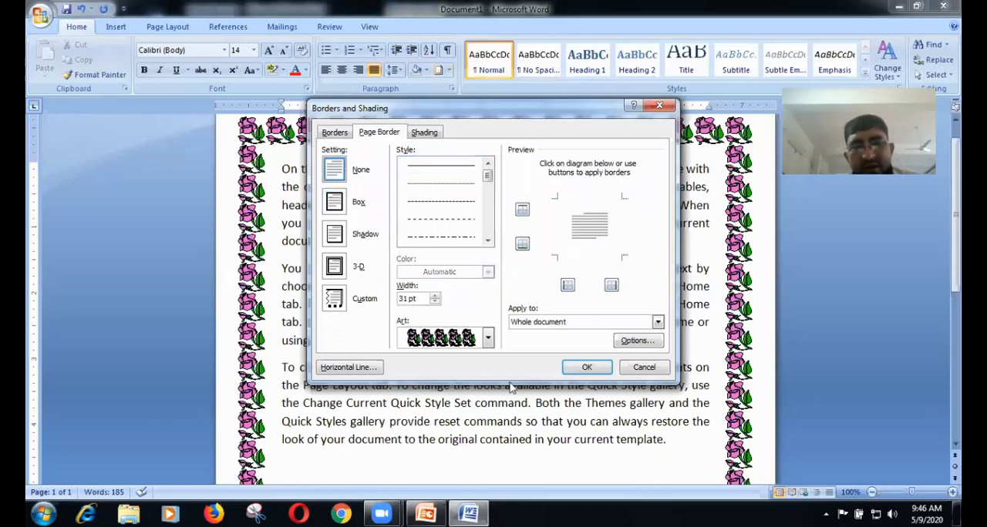
left_click(587, 367)
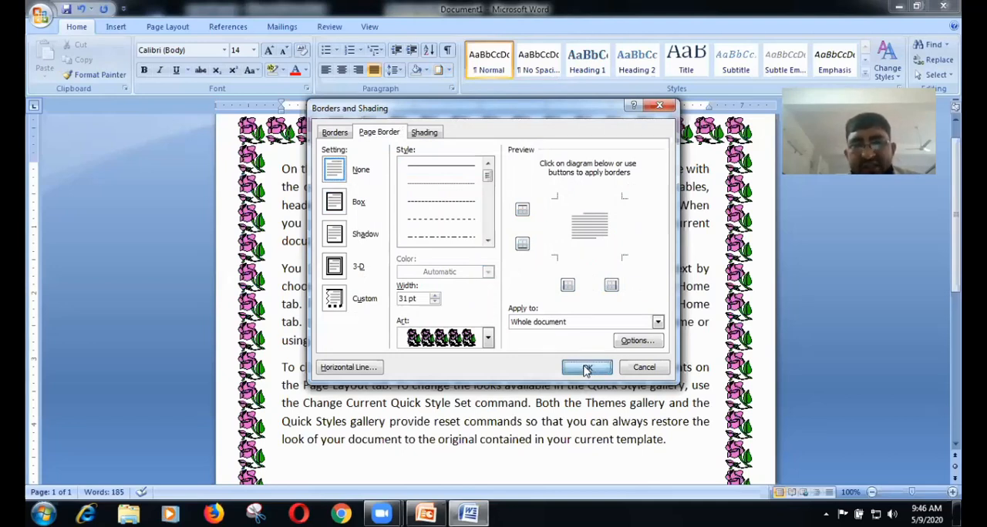
Step: Browse the page border art designs and apply the None setting to the whole document
left_click(487, 337)
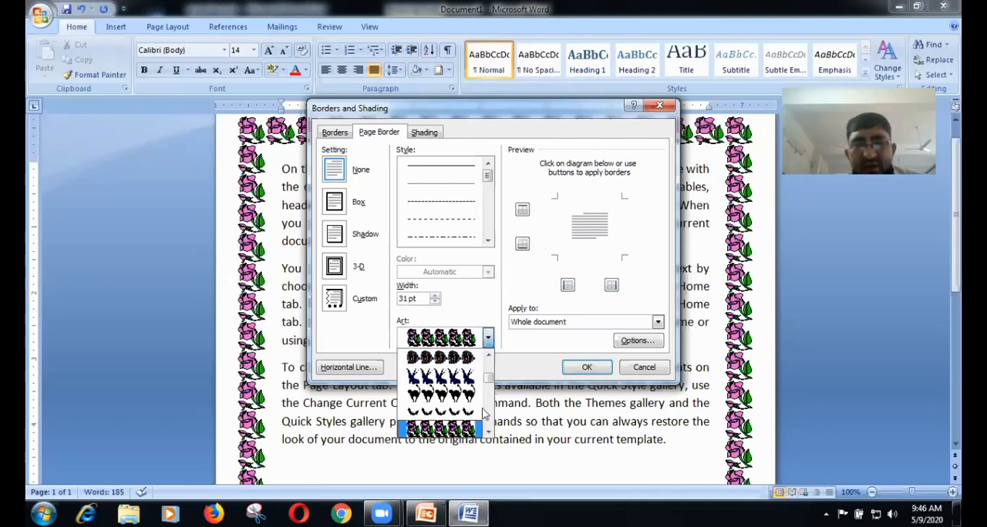
left_click(486, 358)
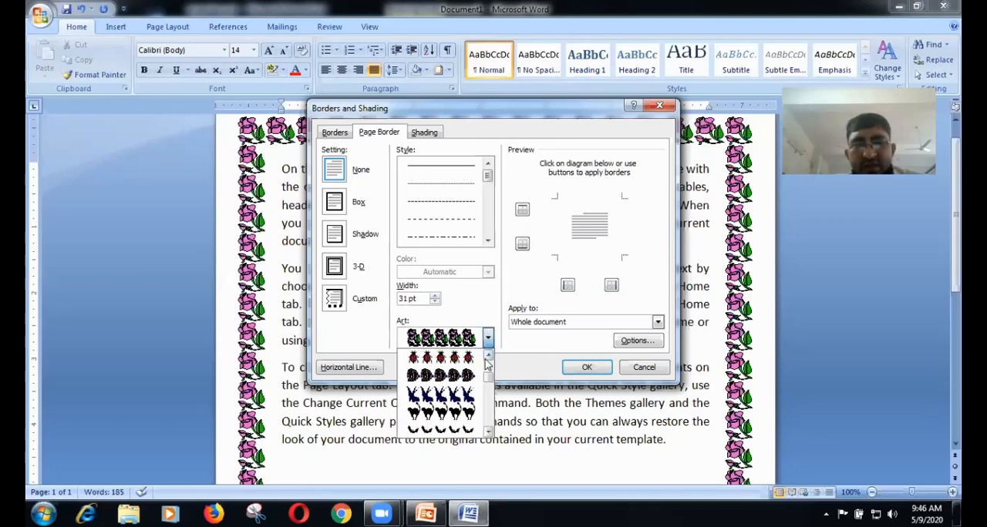
left_click(579, 368)
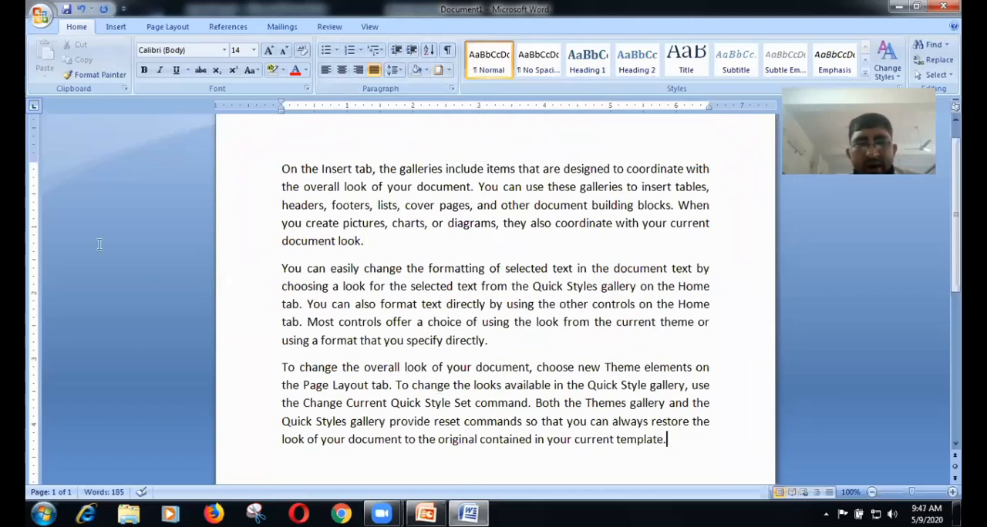
Step: Delete all three sample paragraphs from the document
triple_click(96, 160)
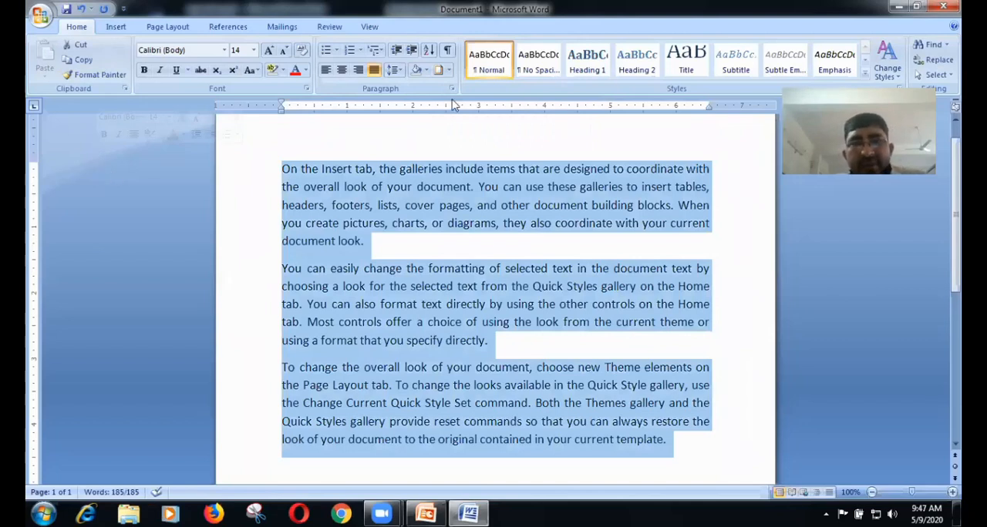
key("Delete")
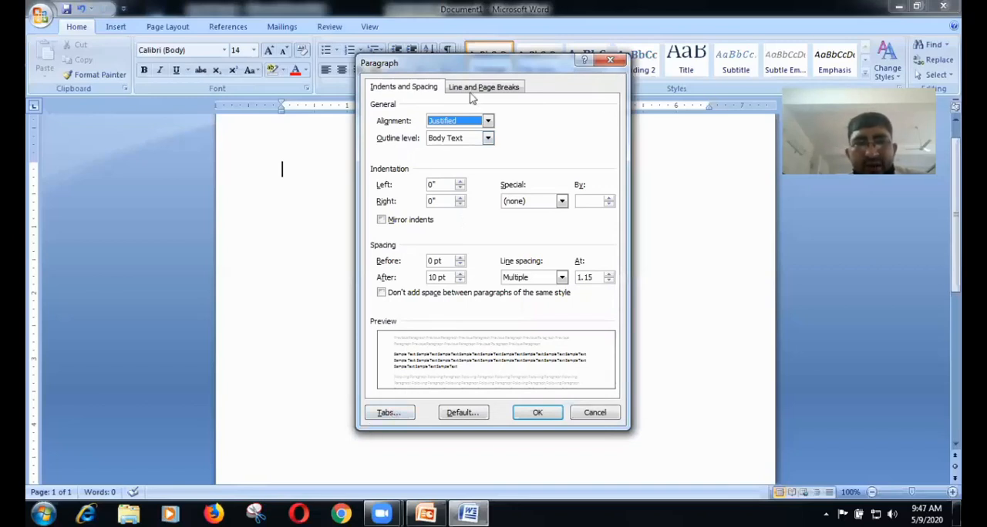
key("Escape")
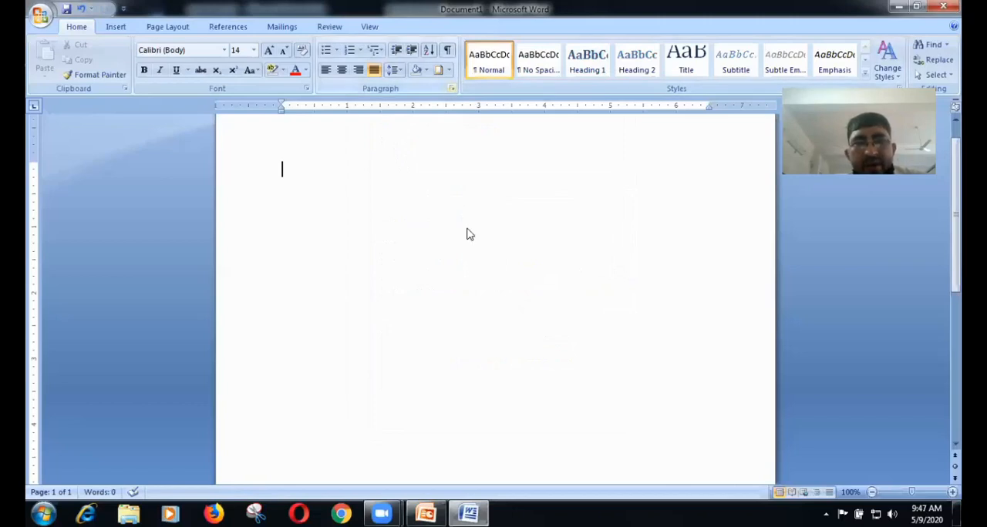
Step: Add a left-aligned tab stop at 3" without a leader in the paragraph's tab settings
left_click(451, 90)
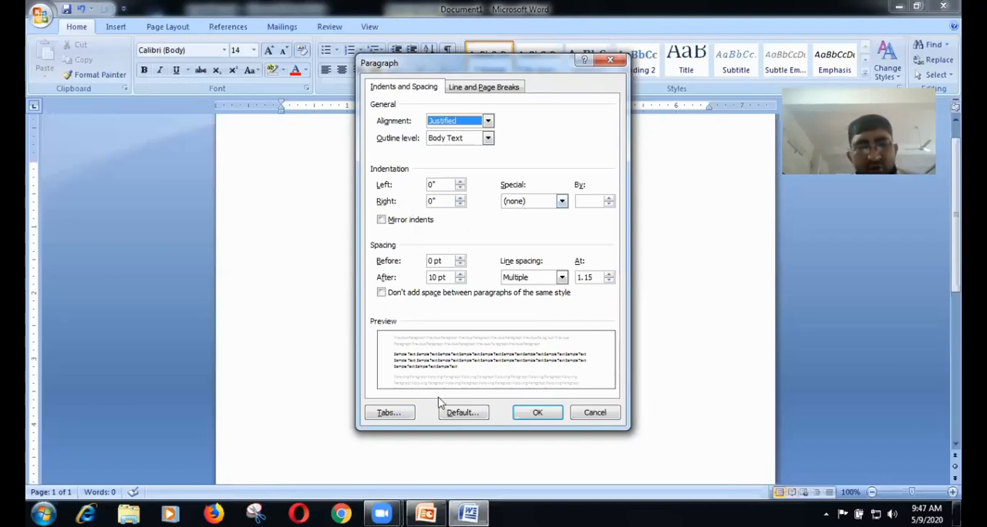
left_click(388, 413)
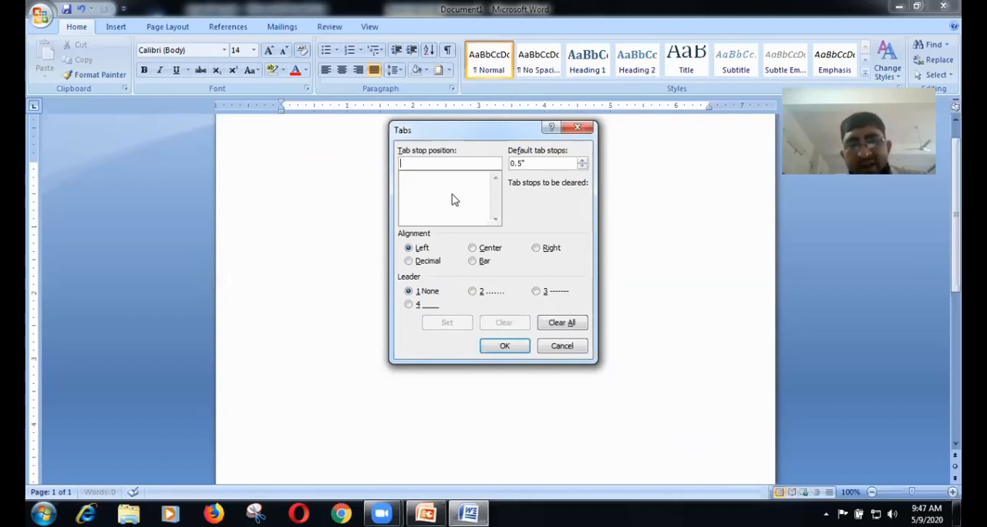
type("3")
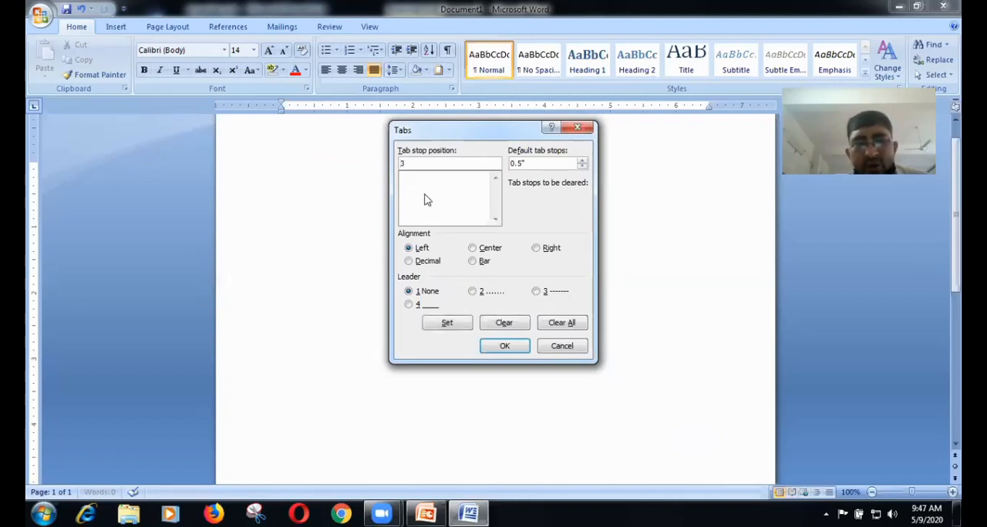
left_click(444, 326)
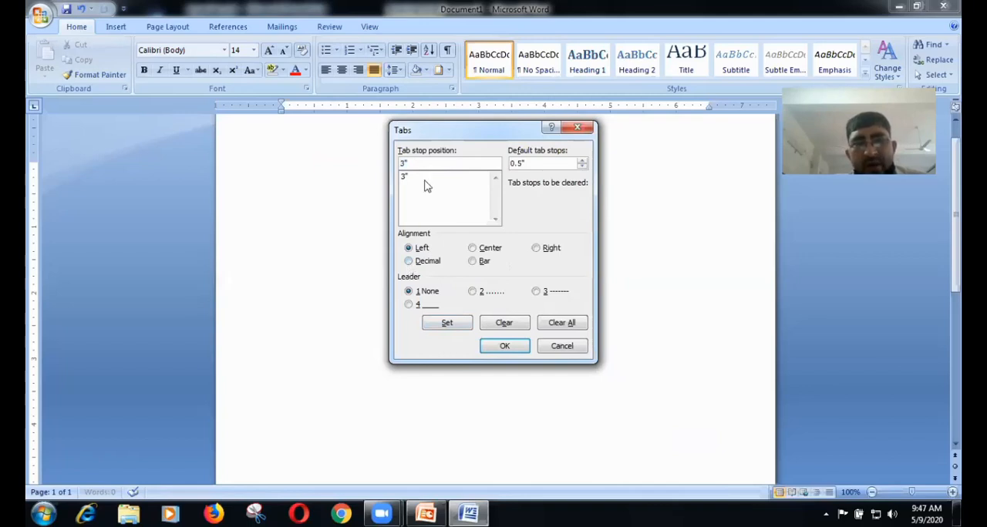
Step: Add a second left-aligned tab stop at 5.2" without a leader and apply the tab settings
key("BackSpace")
key("BackSpace")
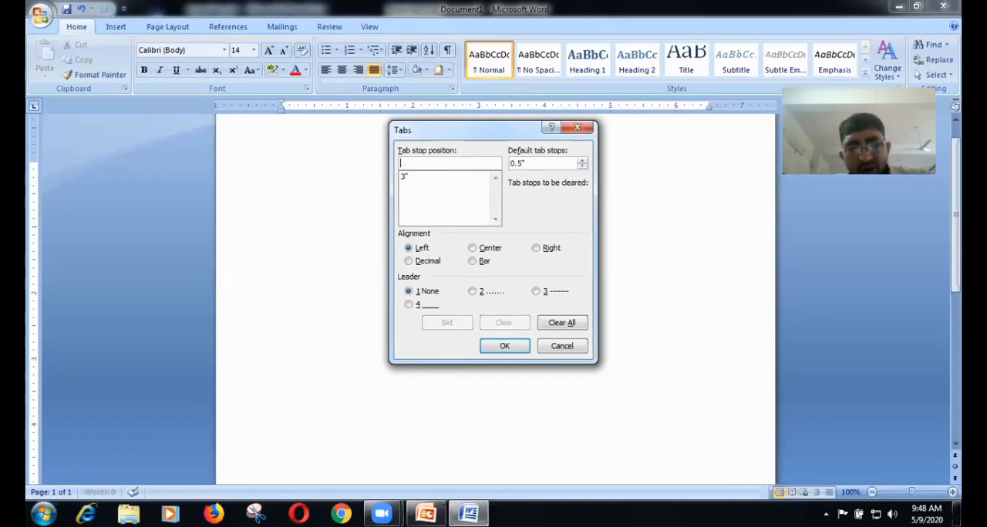
type("5.2")
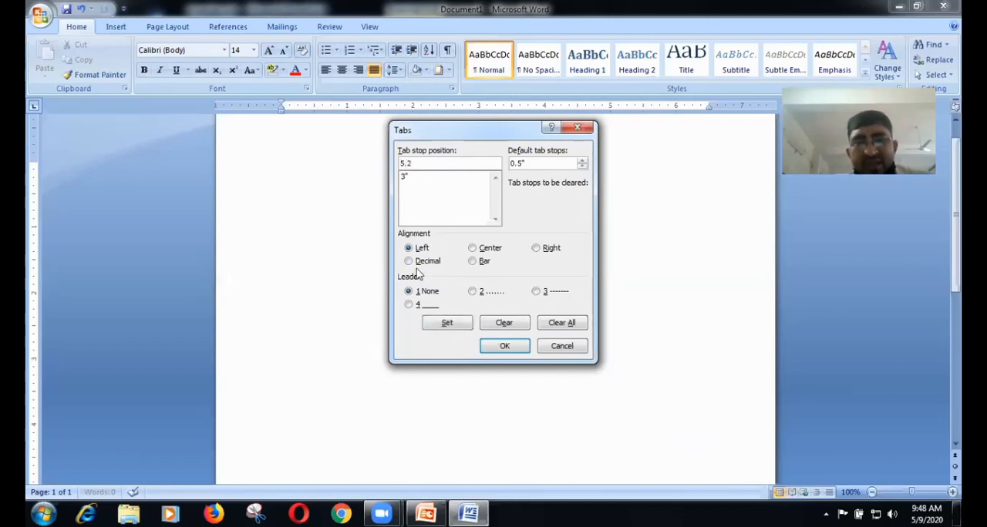
left_click(440, 325)
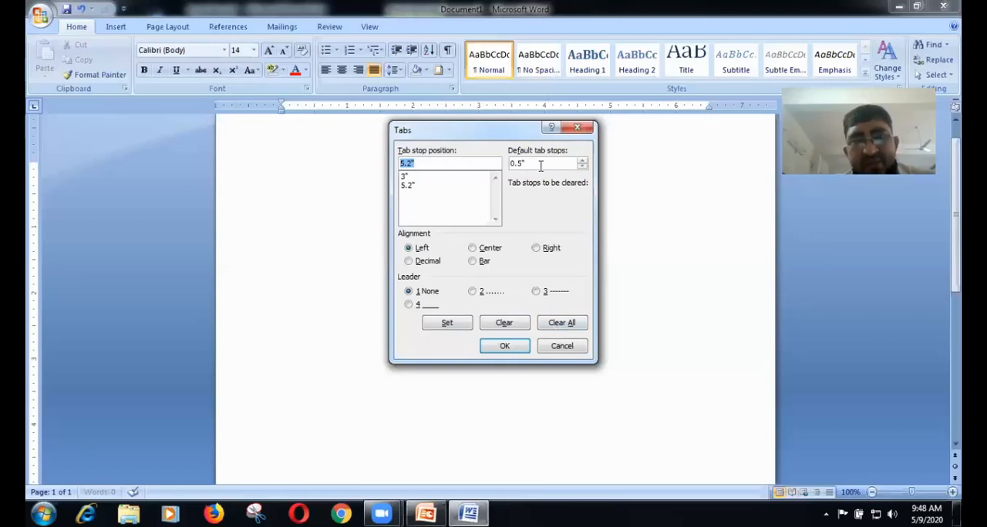
left_click(512, 349)
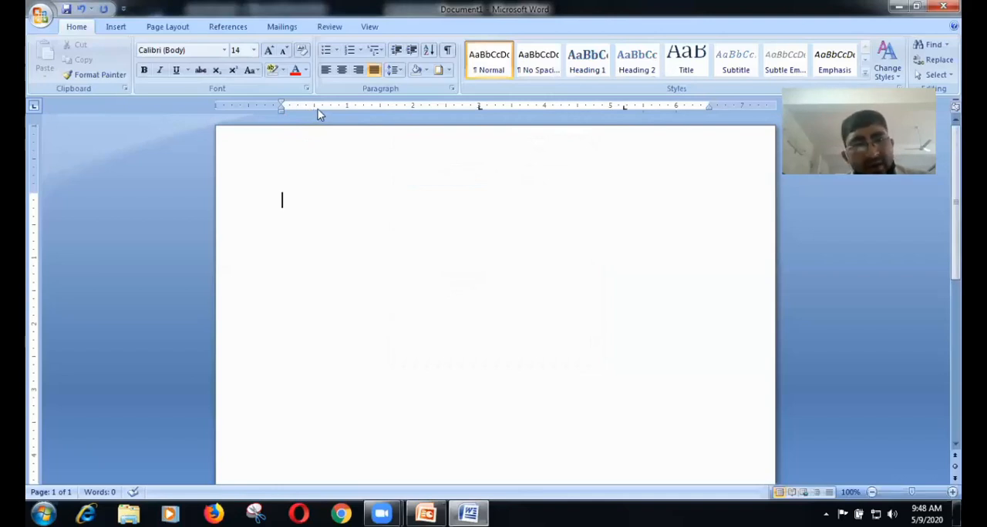
Step: Enter the first line with "Dgdg", "reryrytr" at the 3" tab stop and "grryrytrttrt" at the 5.2" tab stop
type("dgdg")
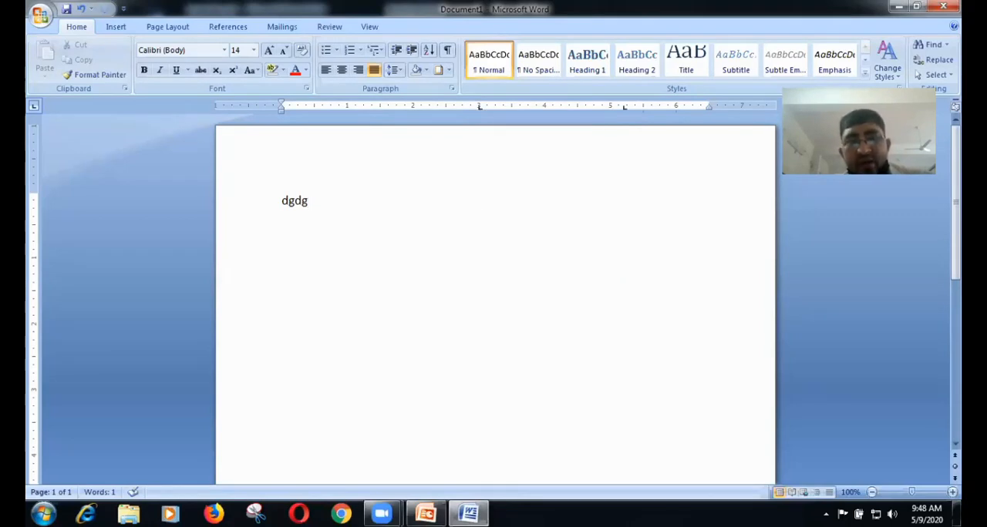
type("rerytytr")
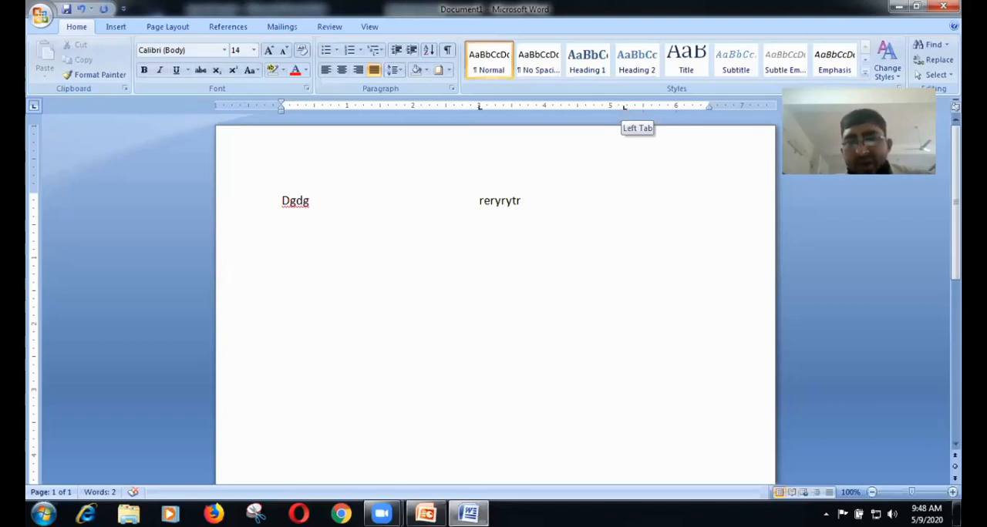
left_click(624, 107)
type("grryrytrttrt")
Step: Add a second tabbed line reading "Ffsdgdf", "gfdhdfhfg" and "gdgfdh" in the three columns
key("Return")
type("ffsdgdf")
key("Tab")
type("gfdhdfhfg")
key("Tab")
type("gdgfdh")
Step: Add a third tabbed line reading "Gdfh", "gfdhf" and "dgdgdfgf" in the three columns
key("Return")
type("gdfh")
key("Tab")
type("gfdhf")
key("Tab")
type("dgdgdfgf")
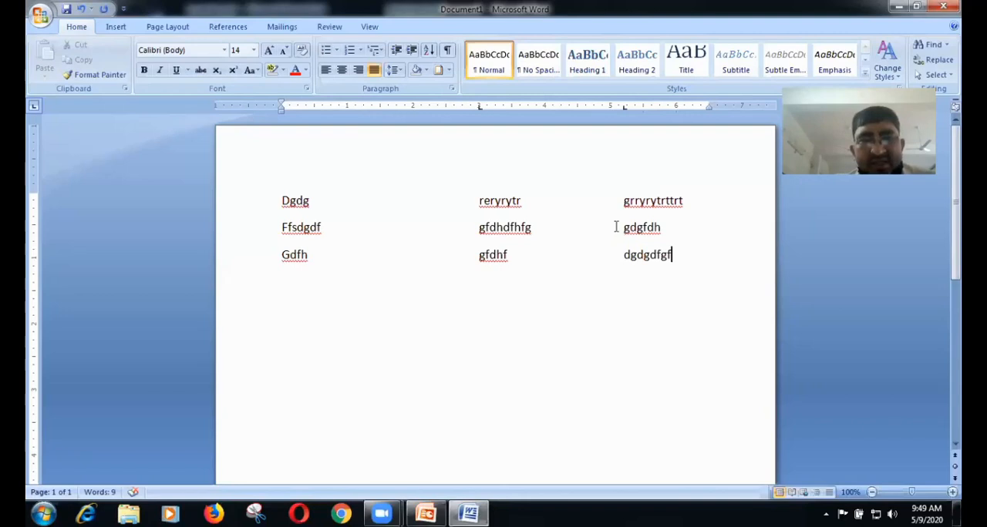